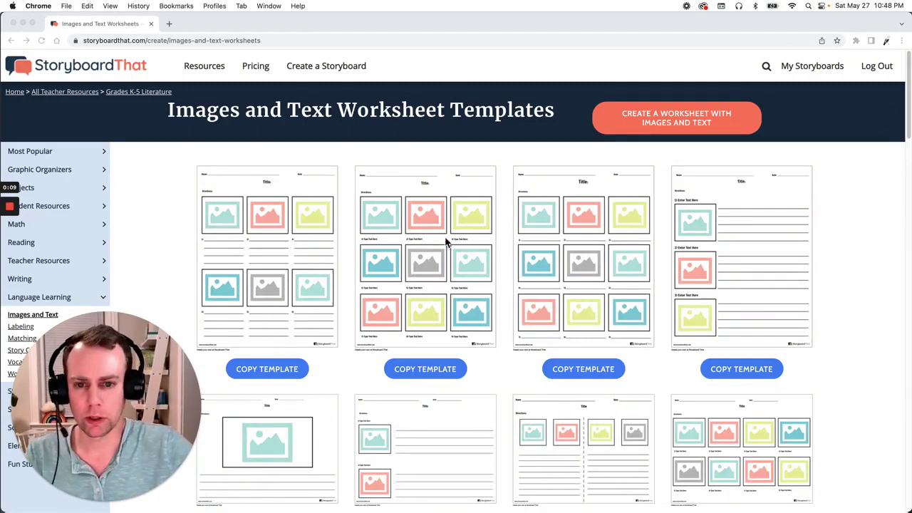
Scroll the worksheet templates gallery down to the 3x3 images-and-text worksheet
scroll(404, 232, "down", 2)
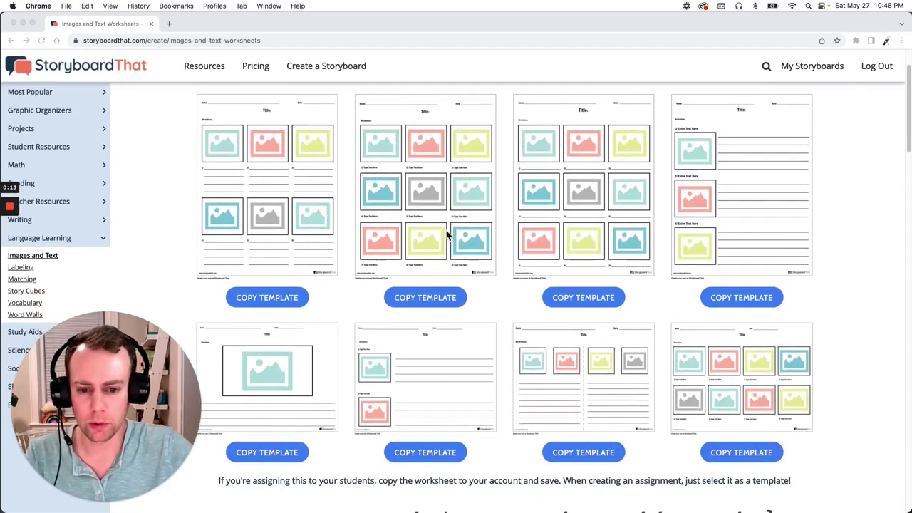
Copy the 3x3 worksheet template and title the copy 'Template 1'
left_click(428, 305)
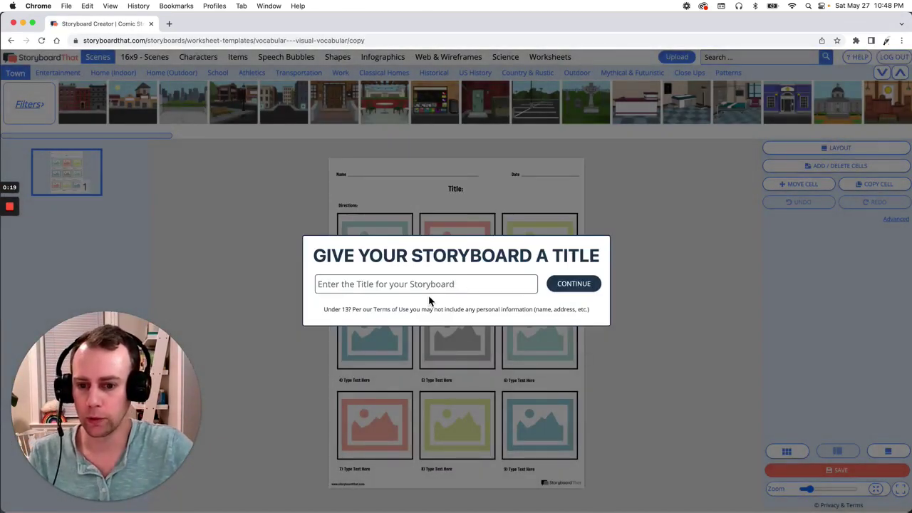
left_click(434, 292)
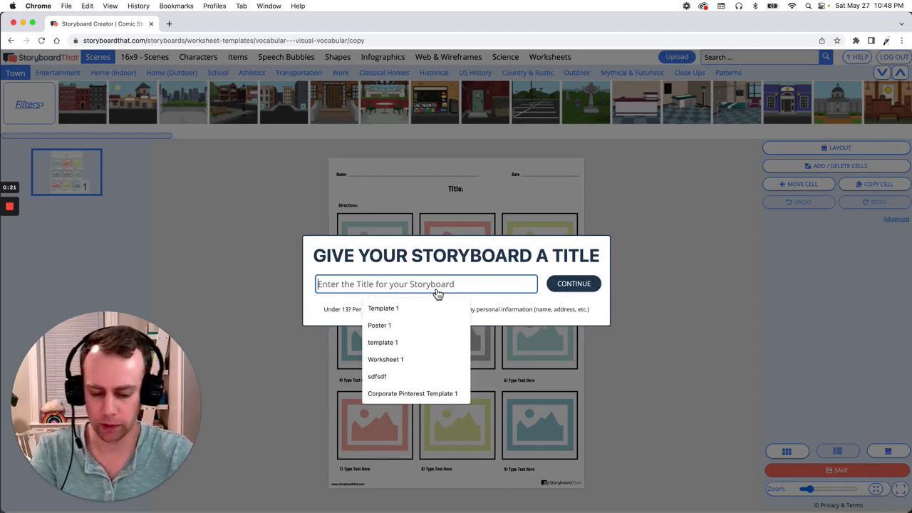
type("Template")
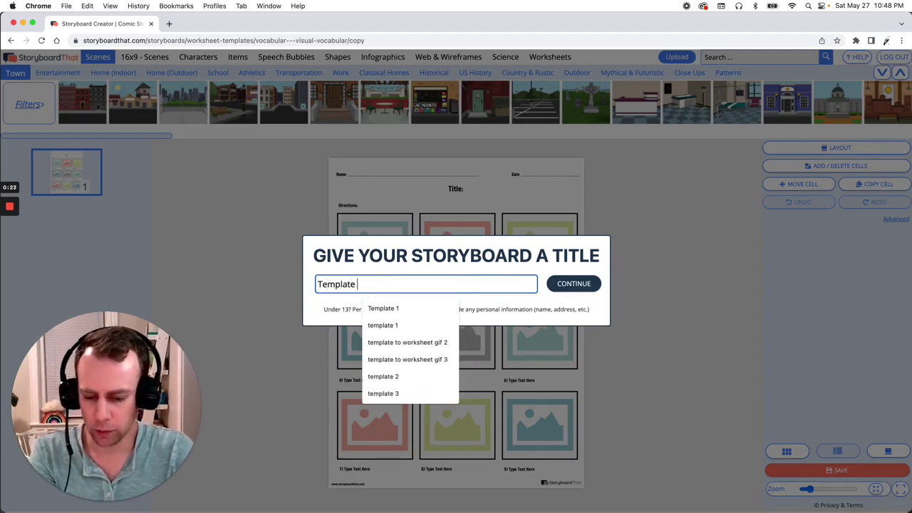
type(" 1")
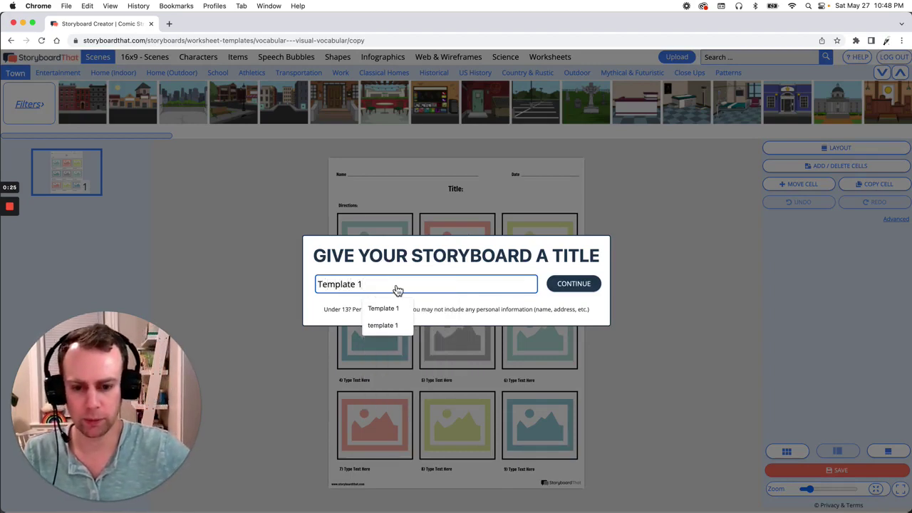
left_click(552, 287)
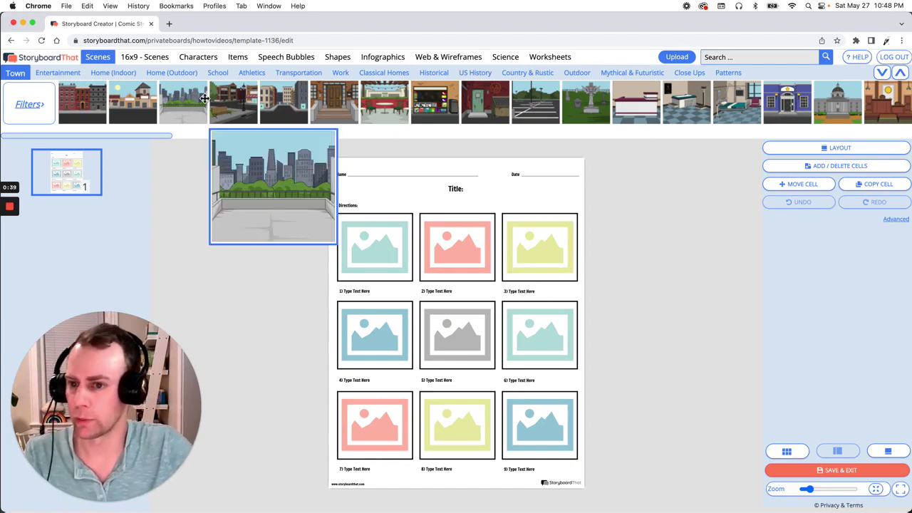
Show the 1900s characters and scroll the row to reveal the black-dressed flapper
left_click(198, 60)
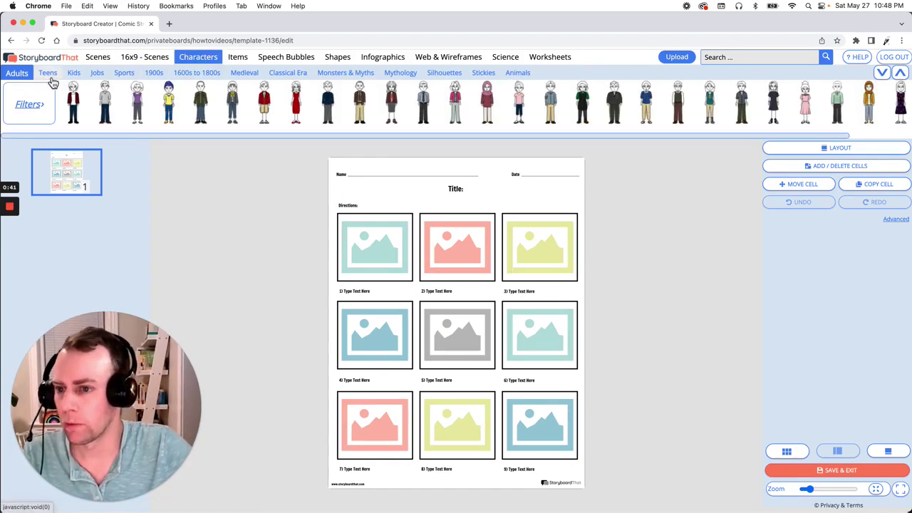
left_click(155, 74)
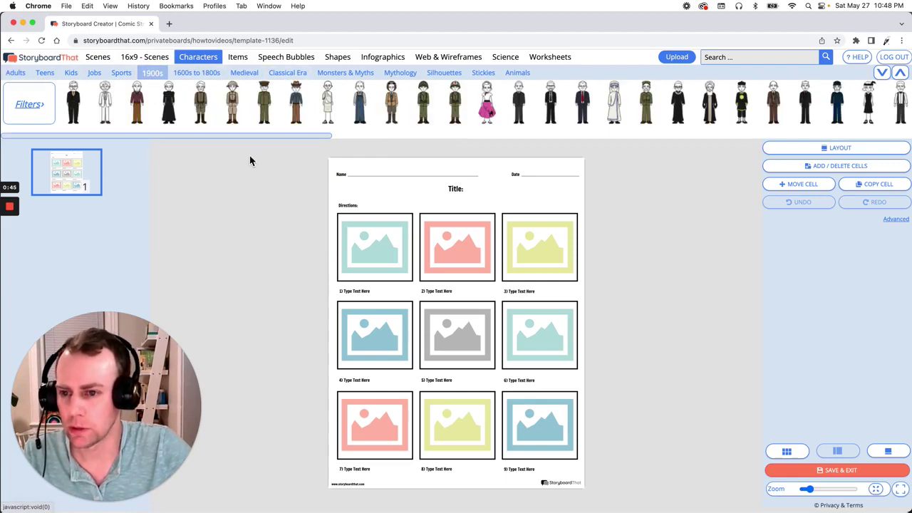
left_click_drag(216, 137, 349, 138)
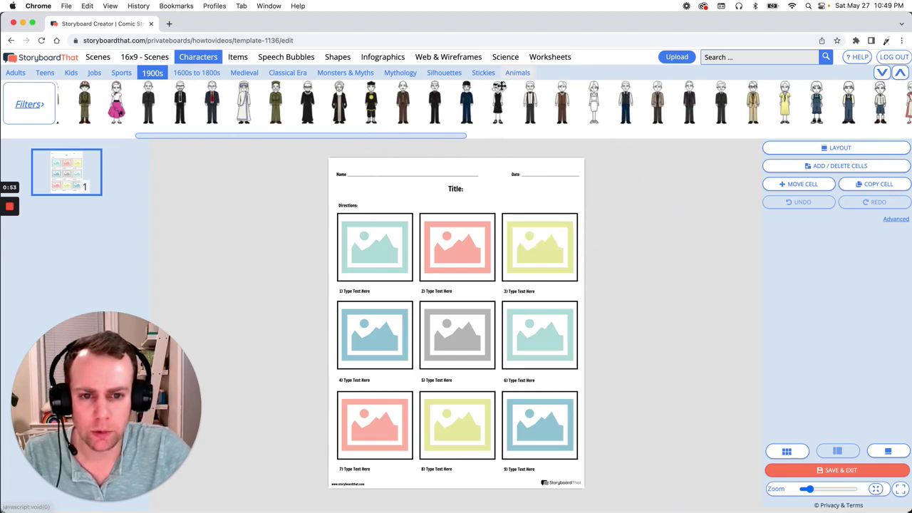
Place the 1900s flapper in cell 2 with an open-mouthed smile and new arm and leg poses
mouse_move(498, 102)
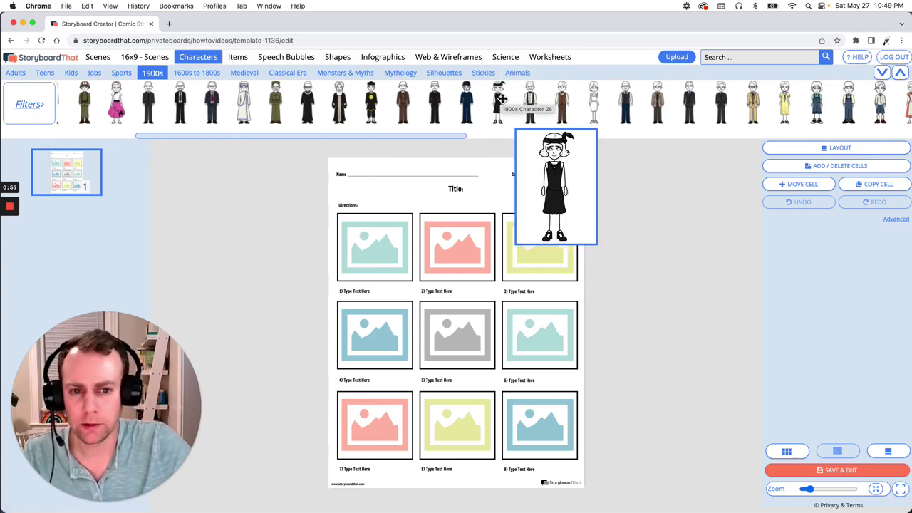
left_click_drag(501, 97, 480, 250)
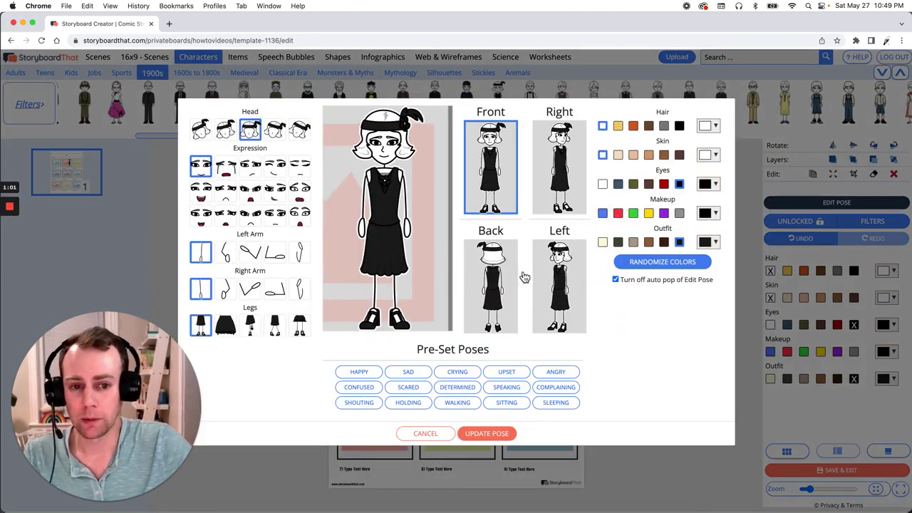
left_click(201, 217)
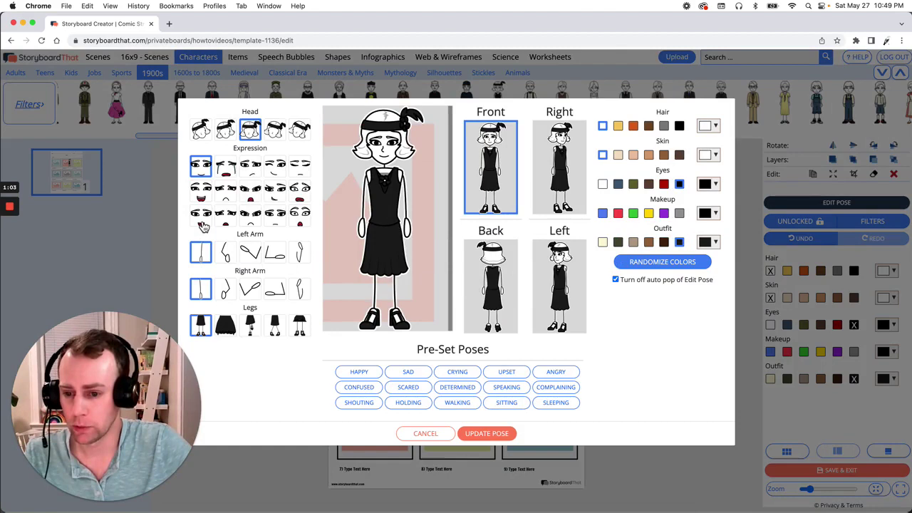
left_click(225, 256)
left_click(227, 291)
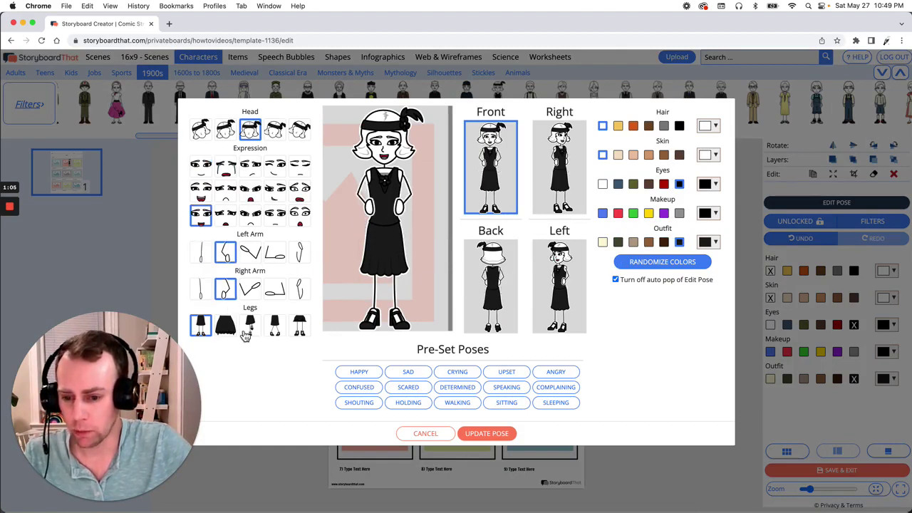
left_click(275, 330)
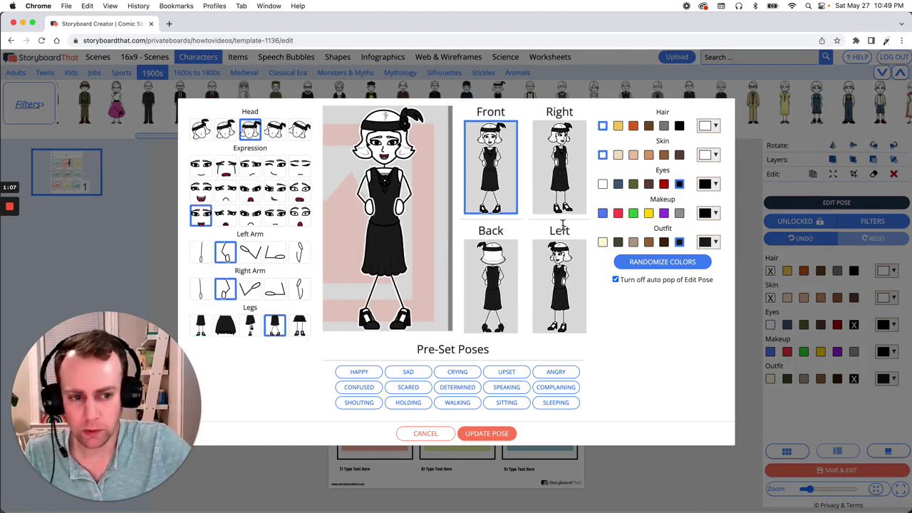
Recolour the flapper with grey hair, darker skin and a cream dress, and apply the changes
left_click(680, 127)
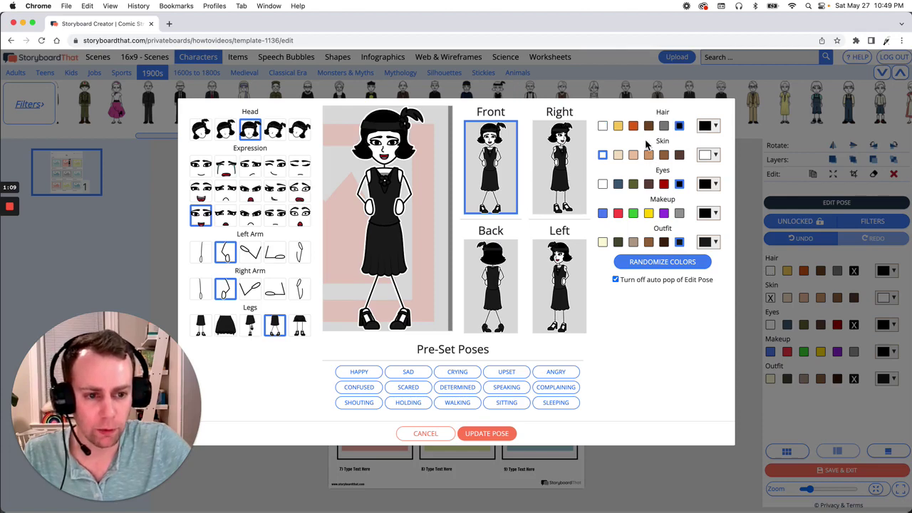
left_click(682, 265)
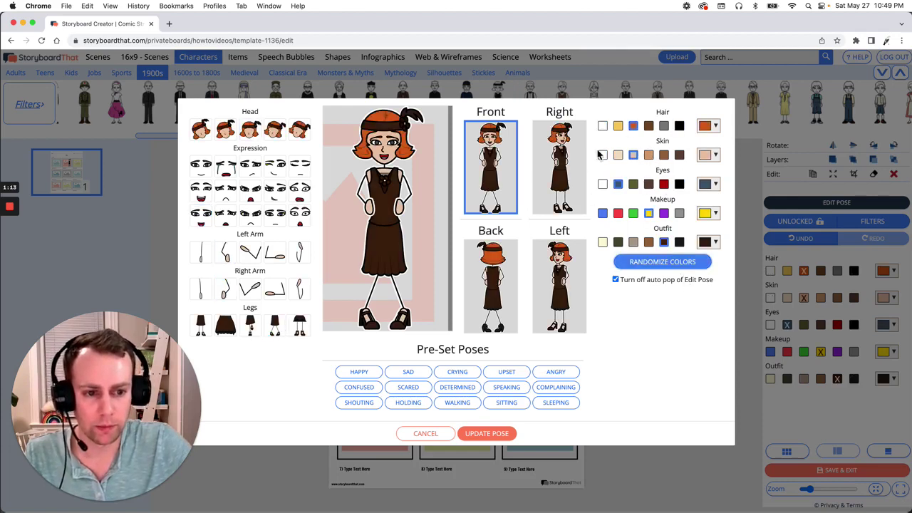
left_click(681, 268)
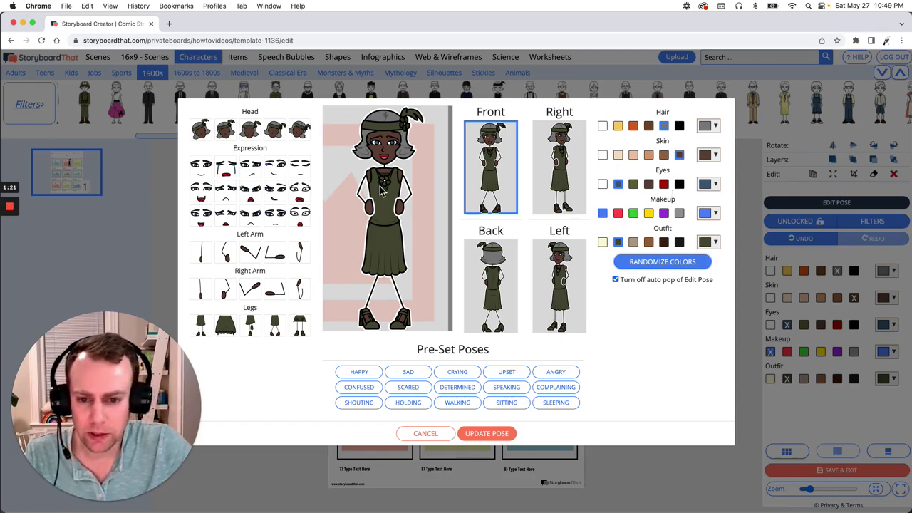
left_click(602, 243)
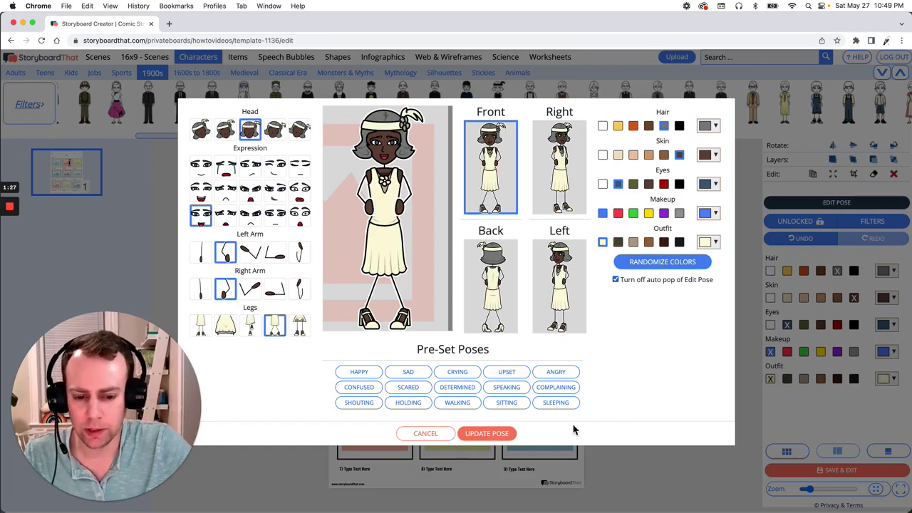
left_click(498, 436)
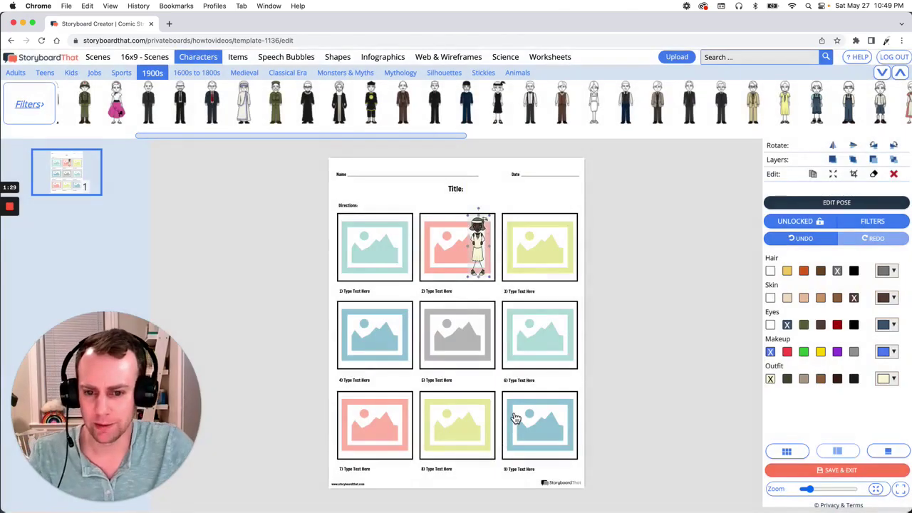
Nudge the flapper within cell 2 and delete the pink placeholder picture
left_click_drag(480, 241, 490, 256)
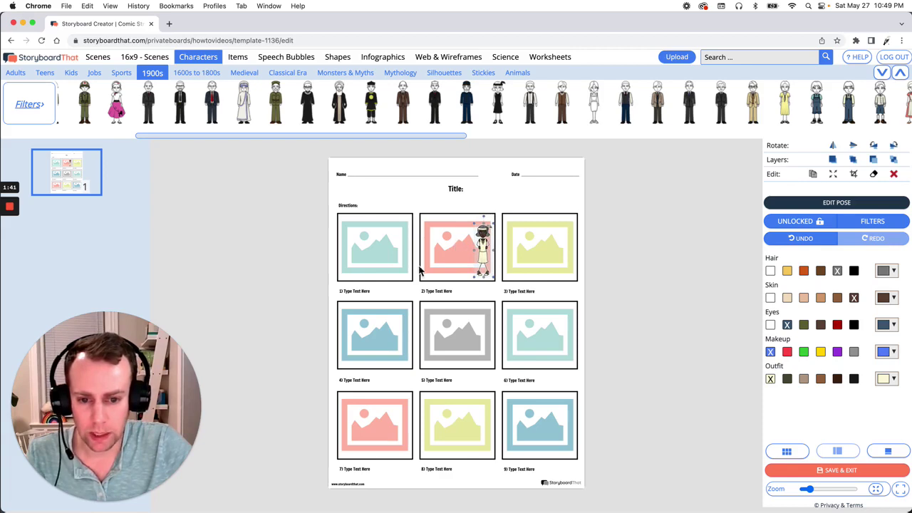
left_click(461, 256)
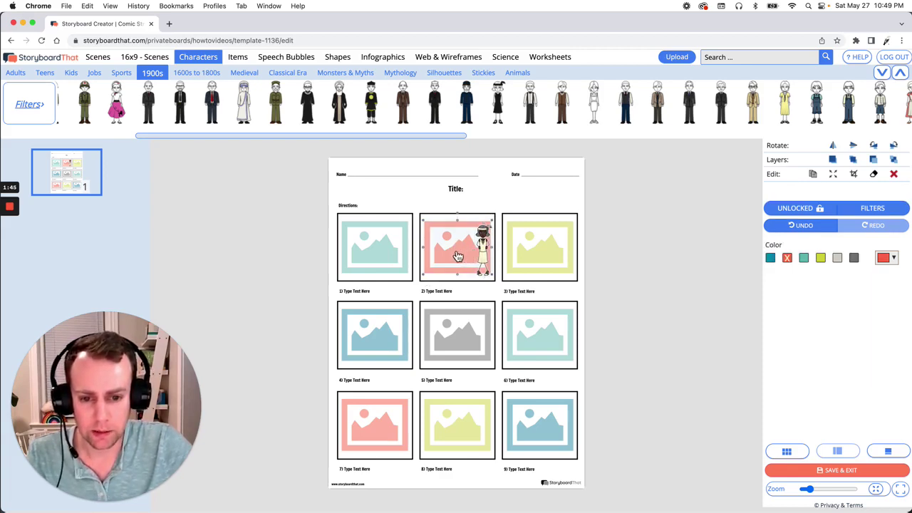
left_click(894, 175)
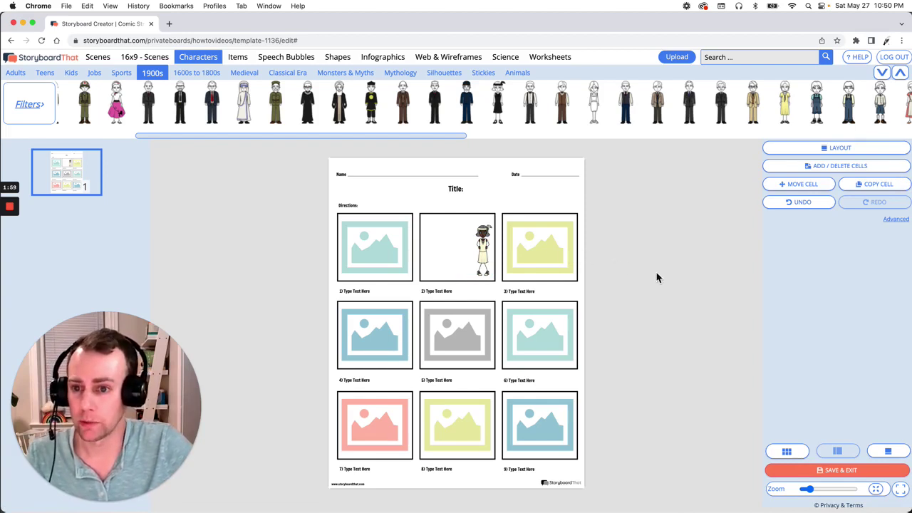
Search the item library for 'clock' and preview the grandfather clock
left_click(242, 60)
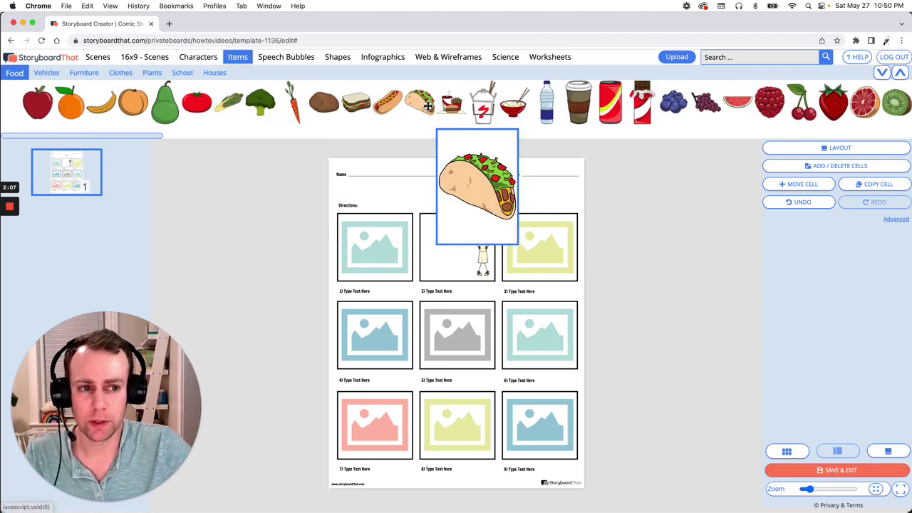
left_click(749, 57)
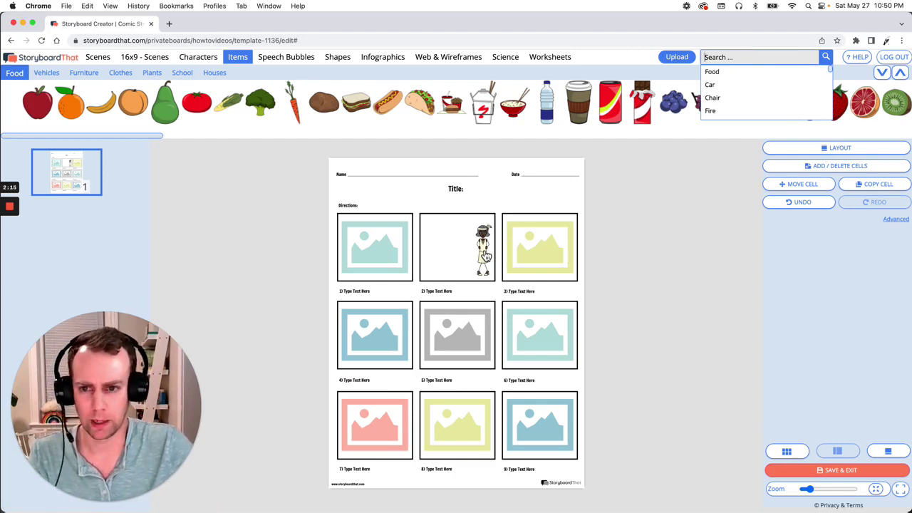
type("cl")
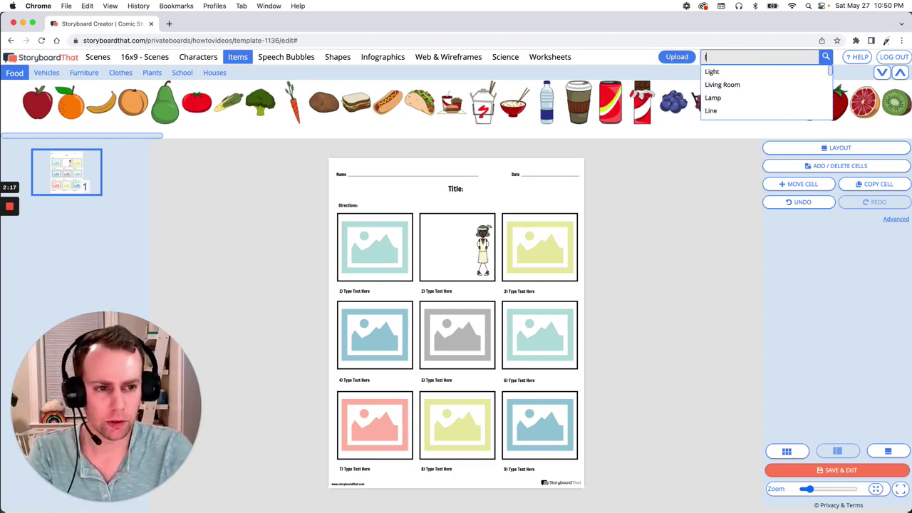
type("ock")
key("Return")
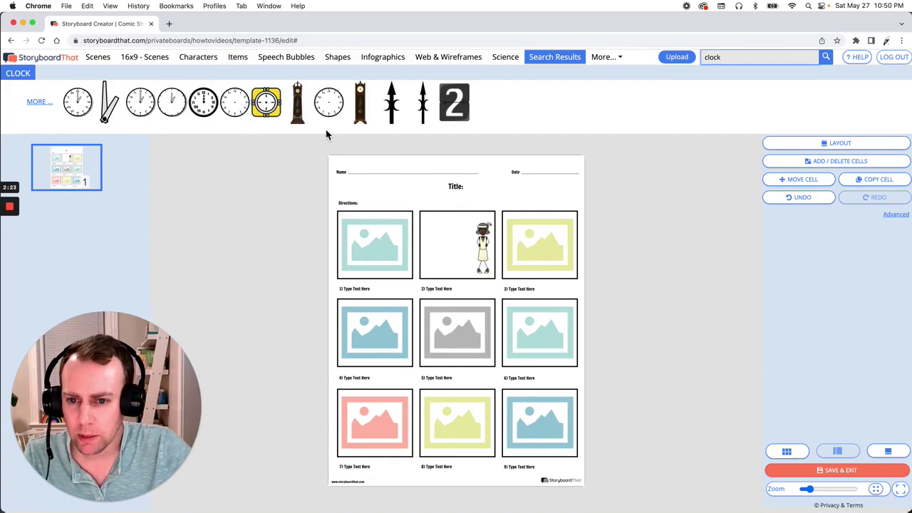
mouse_move(298, 100)
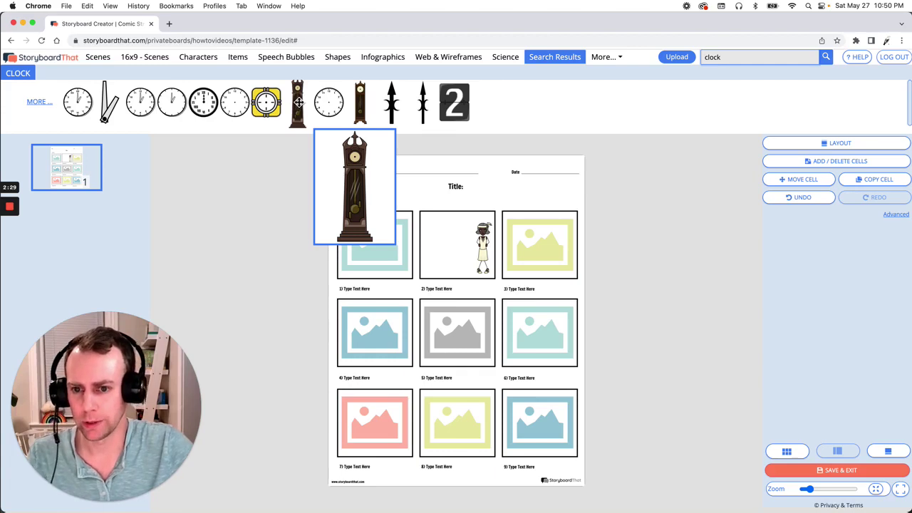
Add the grandfather clock to cell 2, coloured light brown with yellow accents
left_click_drag(298, 101, 440, 243)
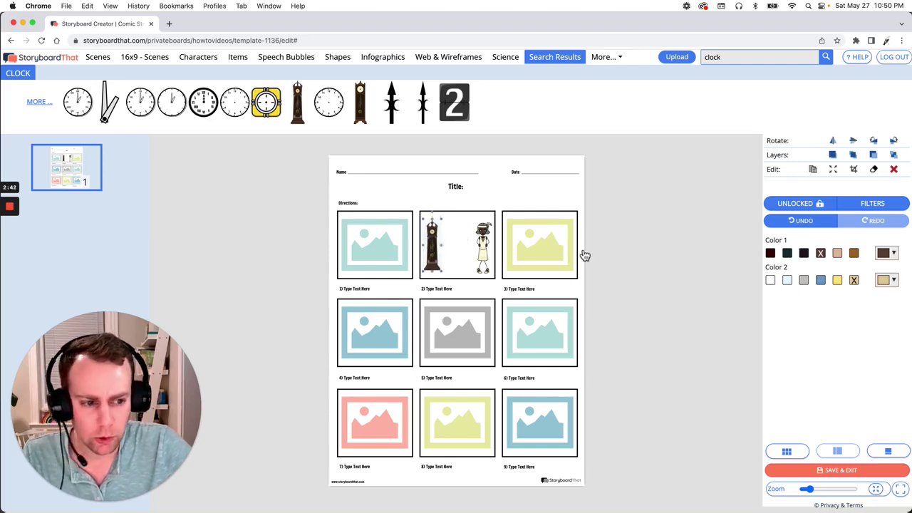
left_click(854, 253)
left_click(838, 279)
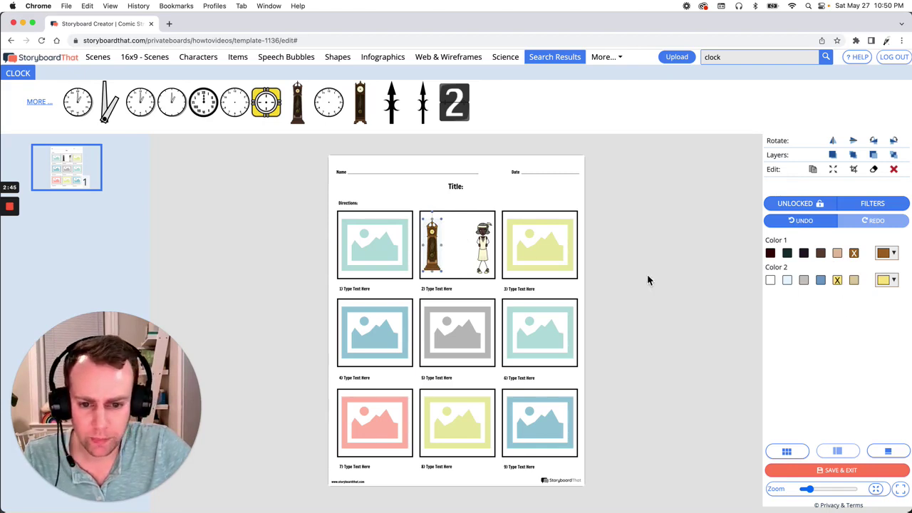
left_click(633, 279)
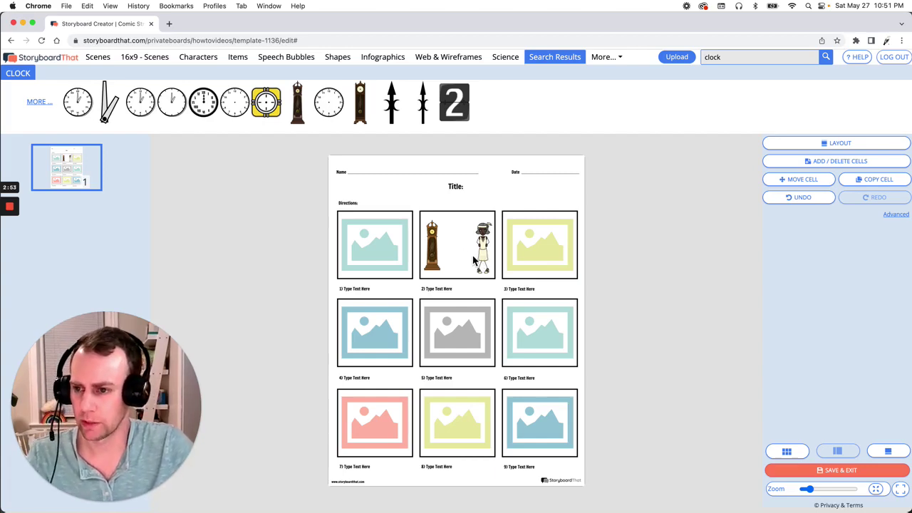
Place Entertainment Scene 12, the purple disco dance floor, onto cell 2, shifted slightly left
left_click(96, 58)
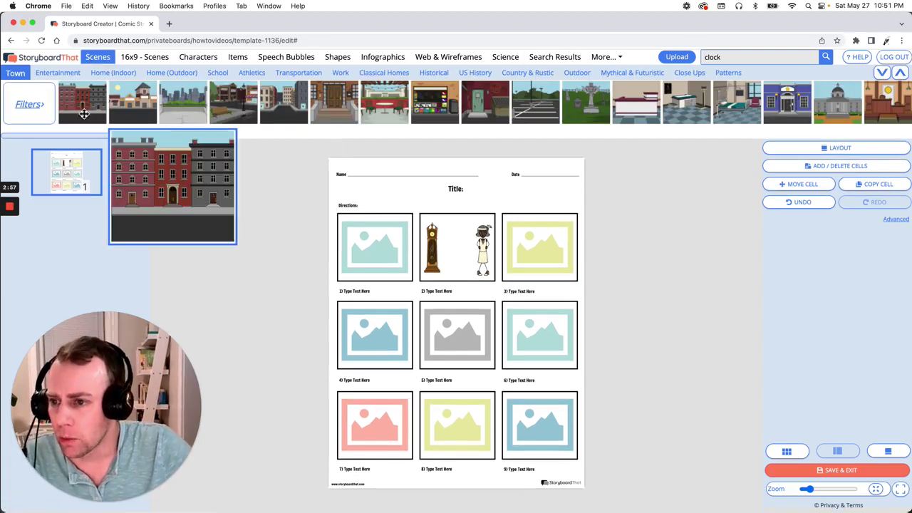
left_click(57, 75)
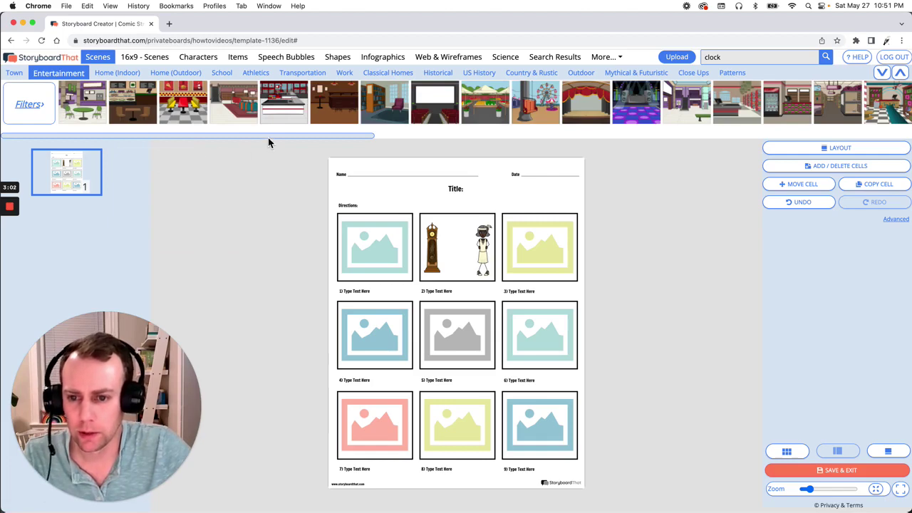
left_click_drag(268, 138, 308, 142)
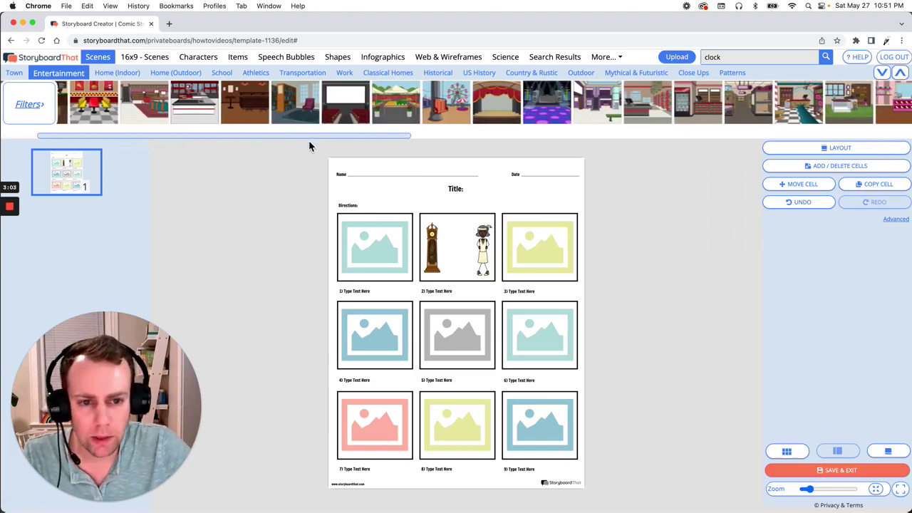
mouse_move(536, 120)
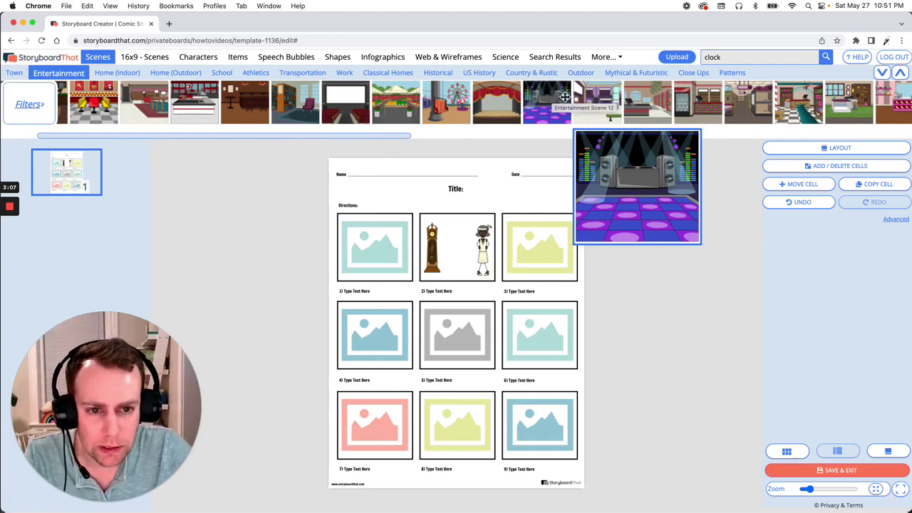
left_click_drag(562, 95, 490, 289)
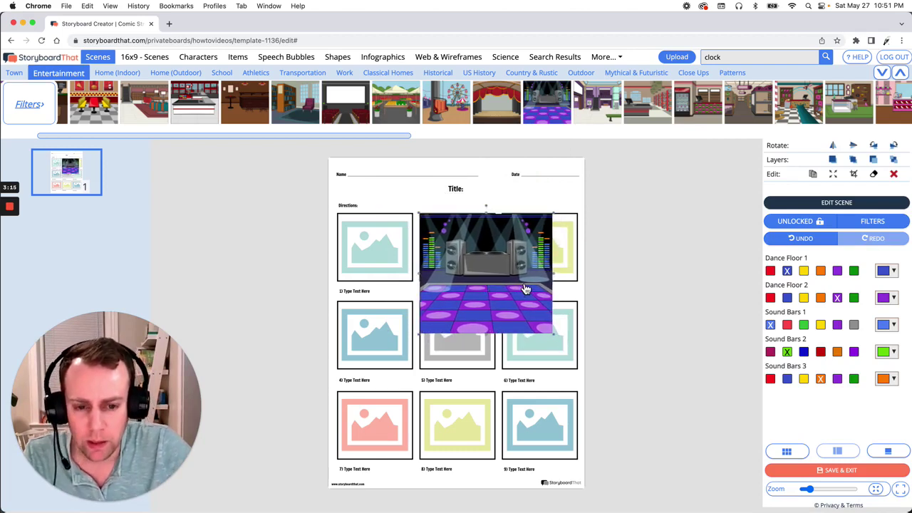
left_click_drag(498, 260, 472, 263)
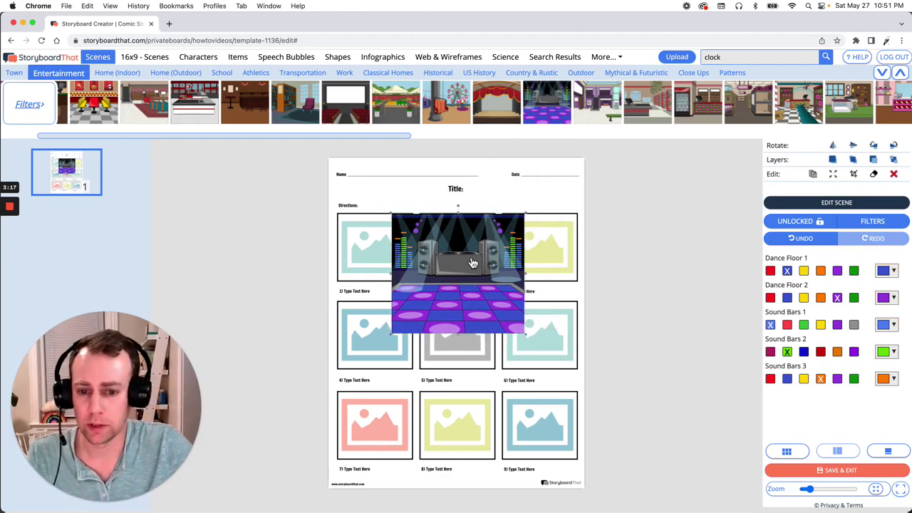
left_click(827, 174)
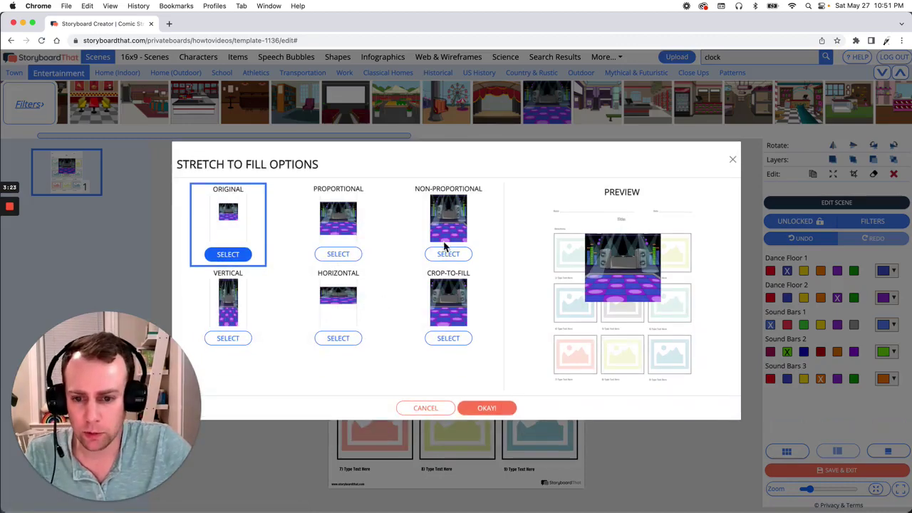
left_click(449, 339)
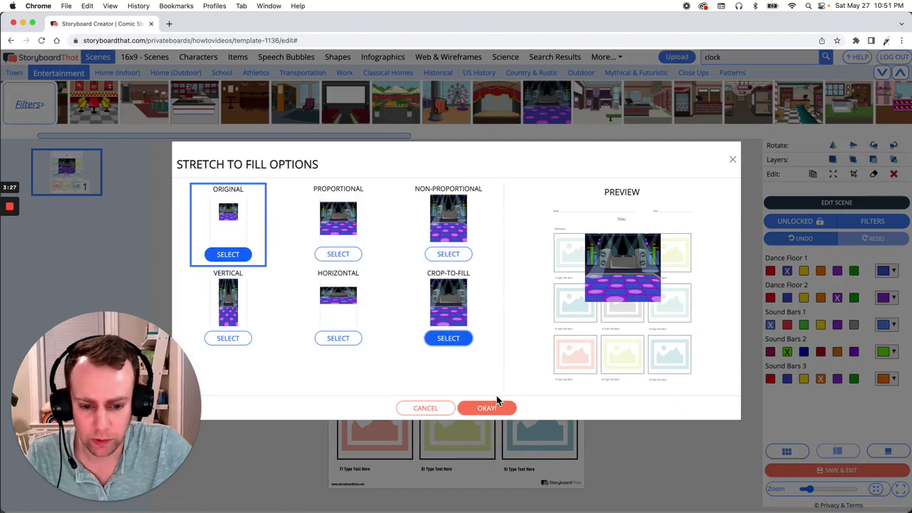
left_click(495, 408)
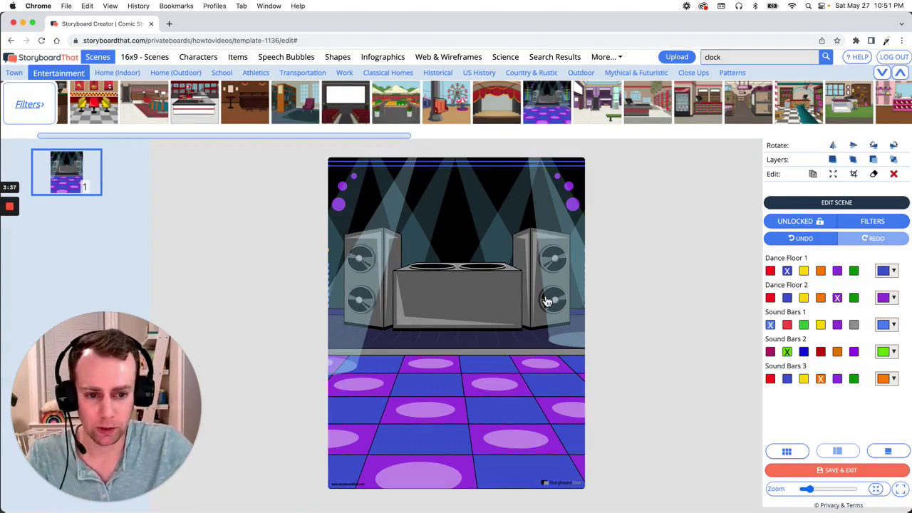
left_click(816, 244)
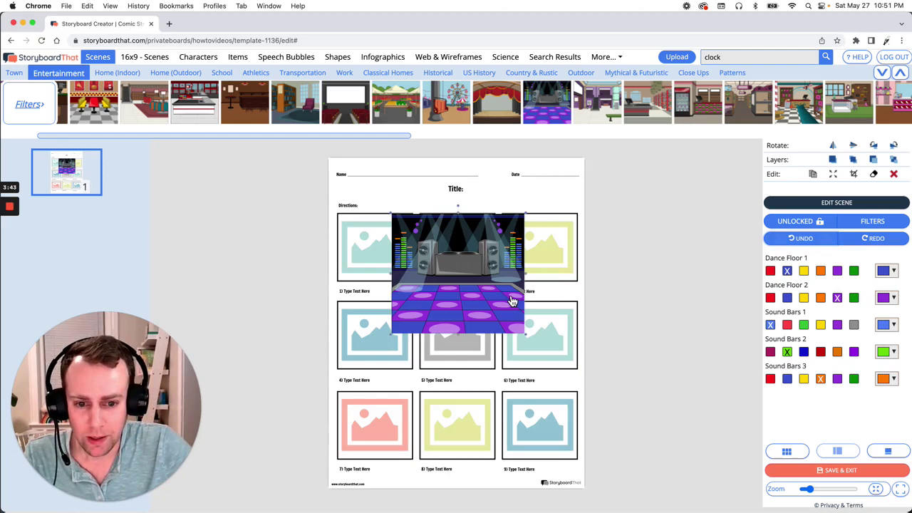
Resize the disco scene to fit cell 2 and send it behind the clock and flapper
mouse_move(473, 312)
left_mouse_down()
mouse_move(501, 320)
mouse_move(485, 301)
left_mouse_up()
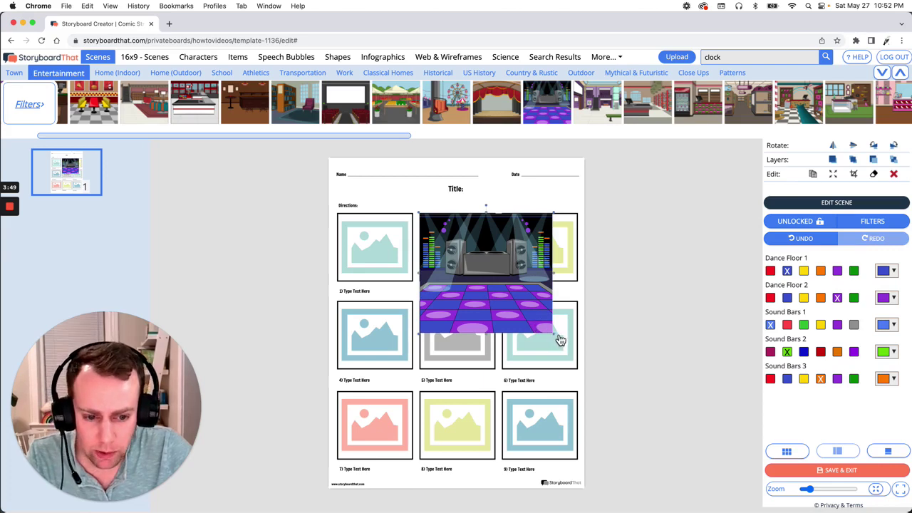
left_click_drag(554, 333, 492, 288)
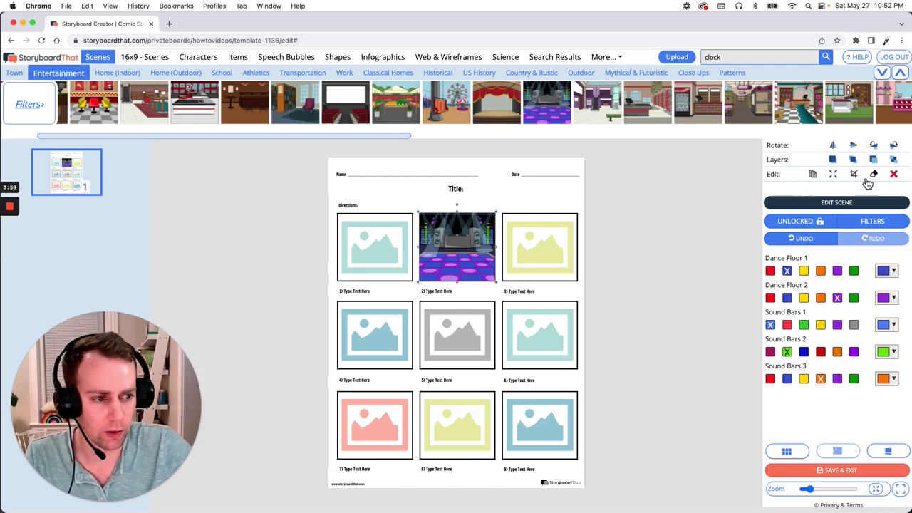
left_click(896, 162)
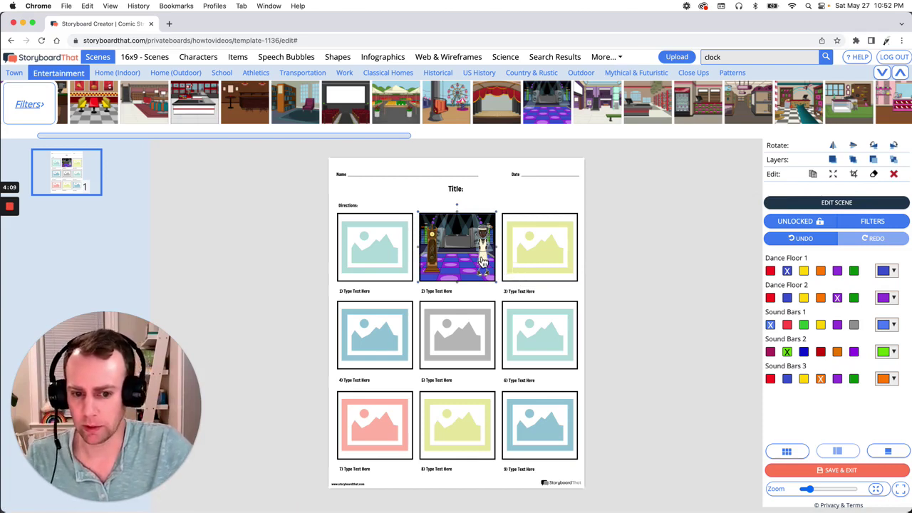
Give the cell-2 flapper a shocked expression with both arms raised to her face
left_click(485, 250)
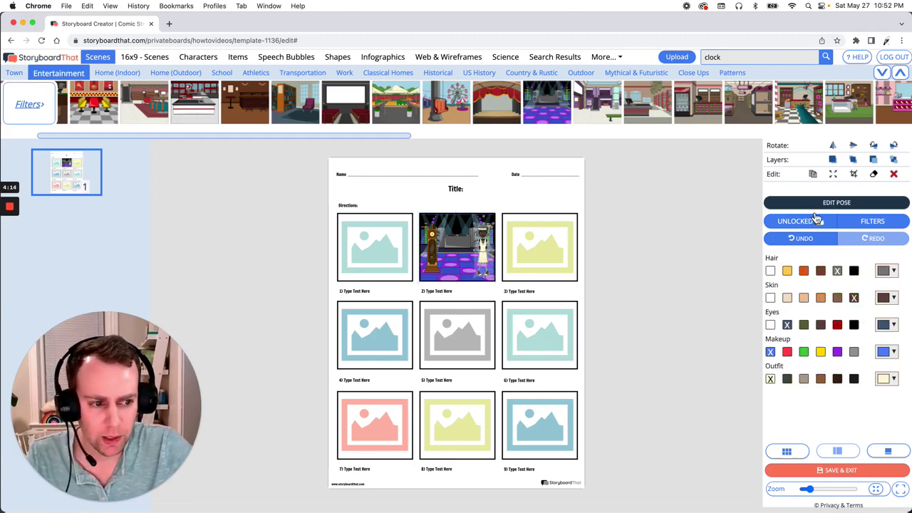
left_click(882, 206)
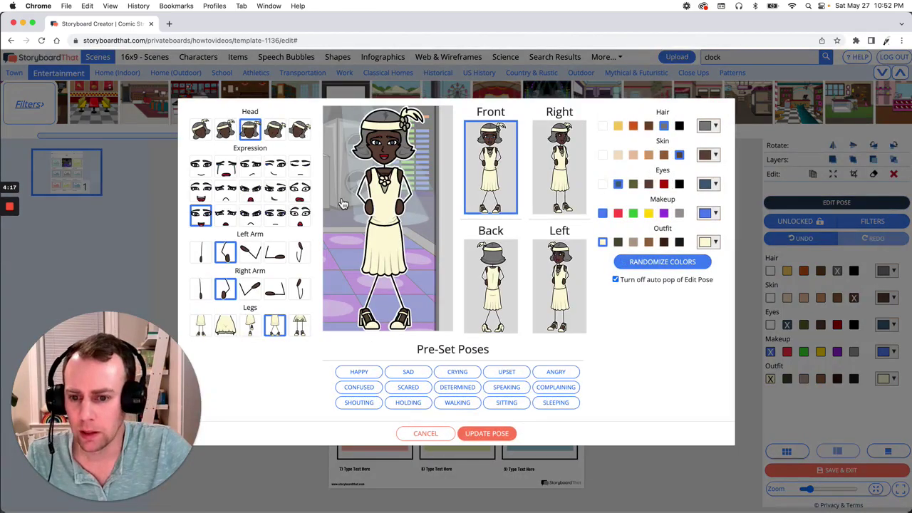
left_click(302, 192)
left_click(299, 254)
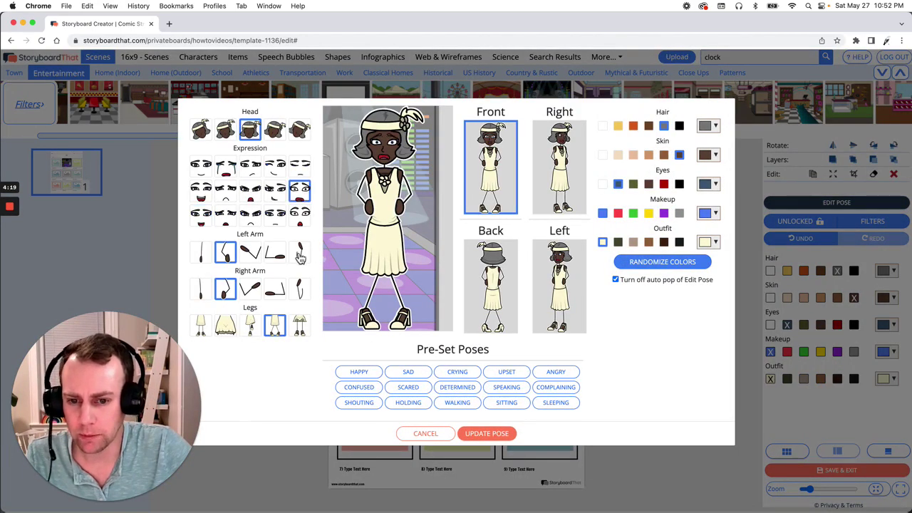
left_click(302, 290)
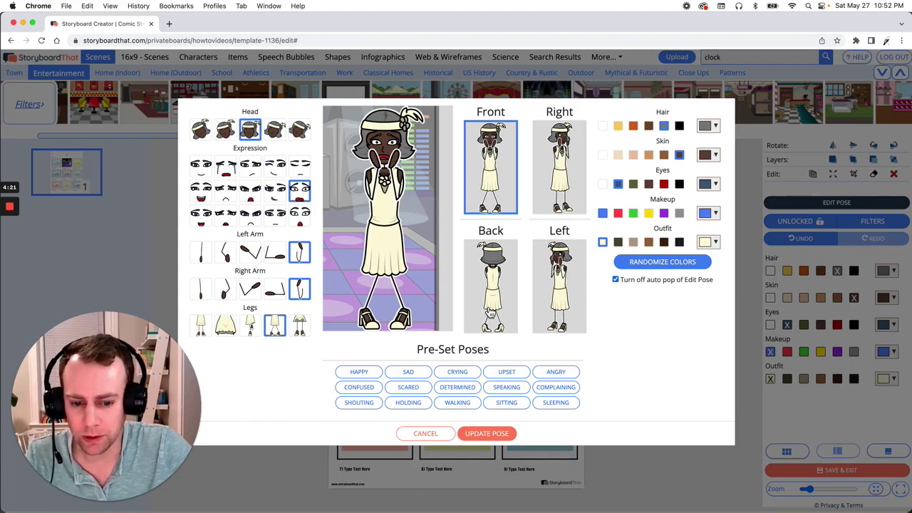
left_click(512, 434)
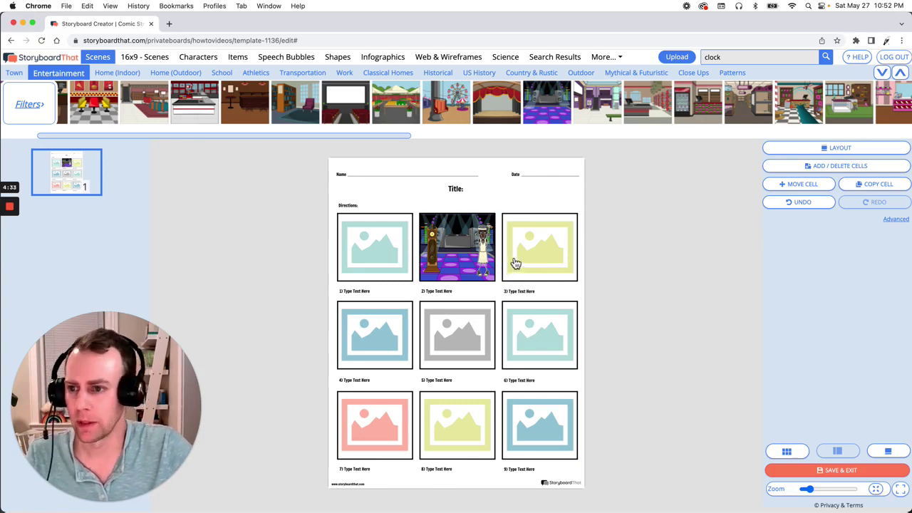
Filter the Silhouettes characters to Dancing and drag a dancing group into cell 2
left_click(207, 59)
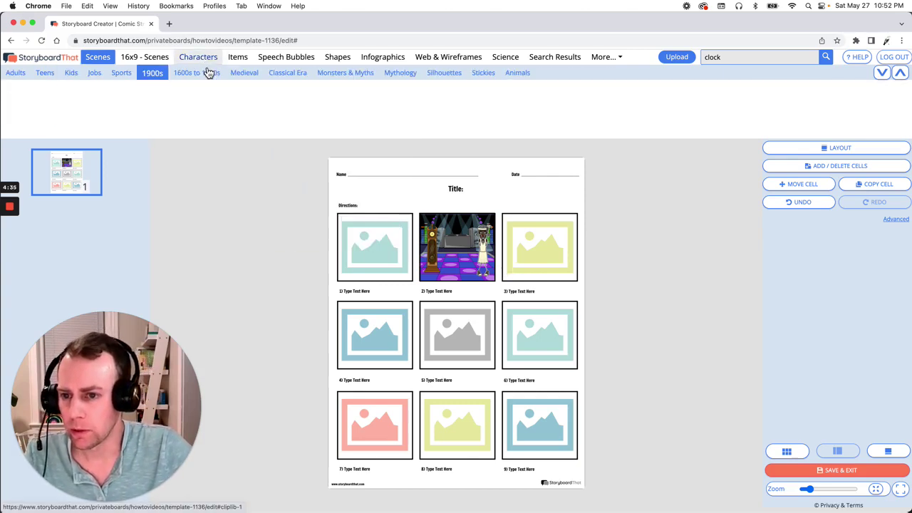
left_click(443, 75)
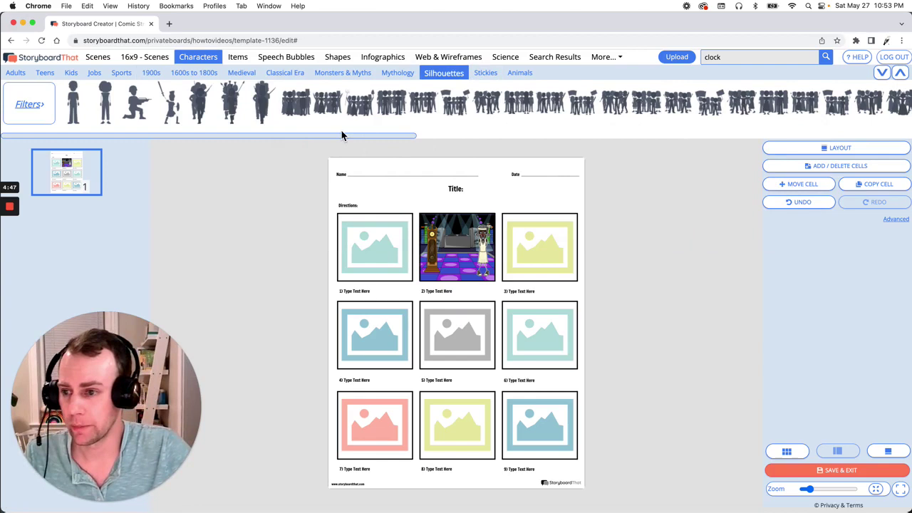
left_click(37, 113)
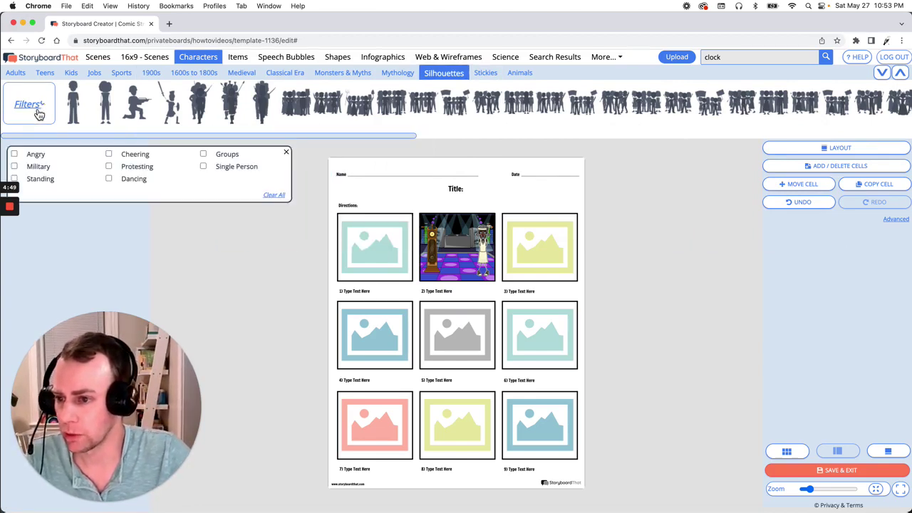
left_click(109, 179)
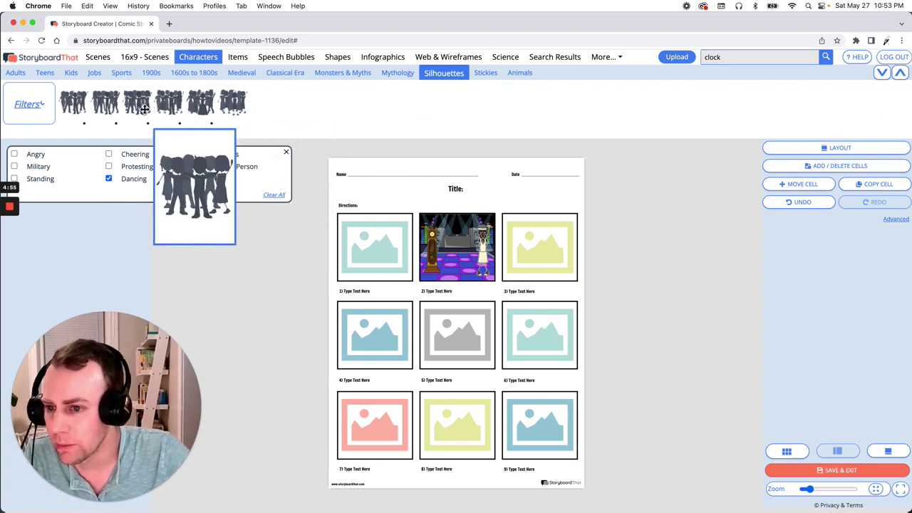
left_click_drag(141, 107, 478, 243)
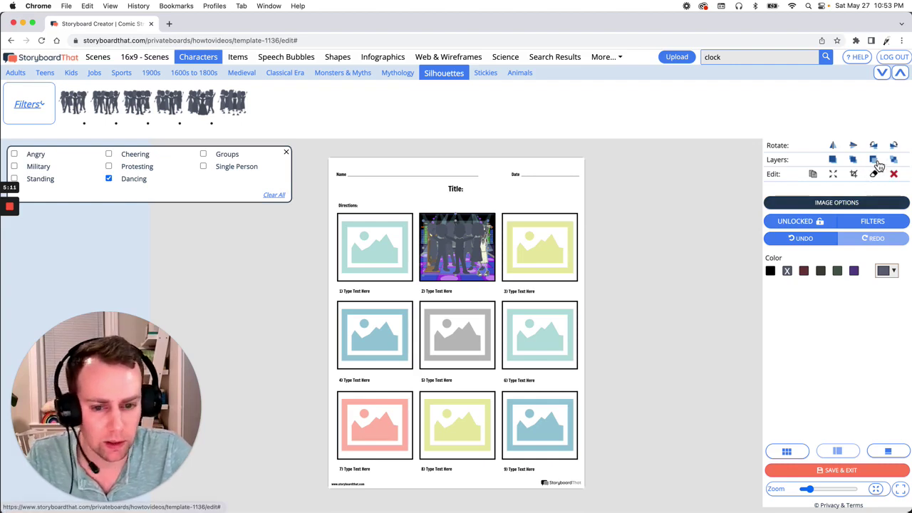
Send the dancing silhouettes behind the grandfather clock and flapper, and tint them purple
left_click(875, 161)
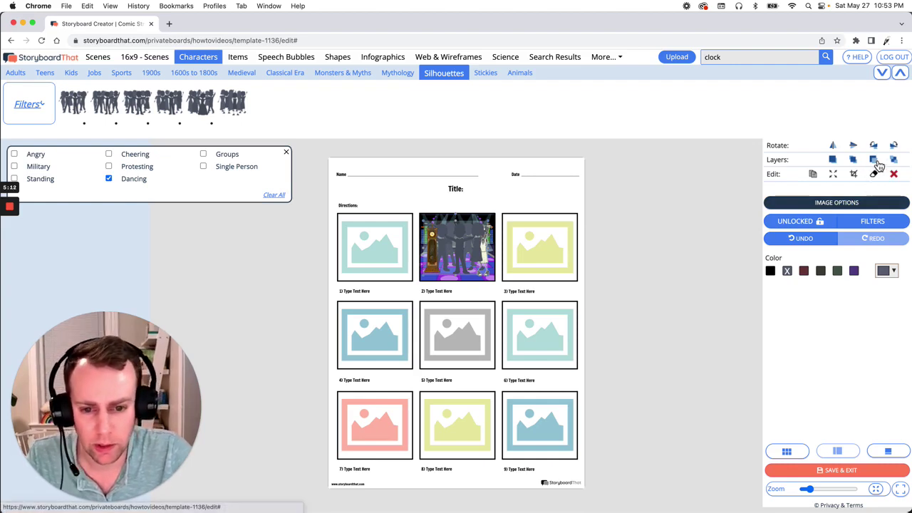
left_click(663, 212)
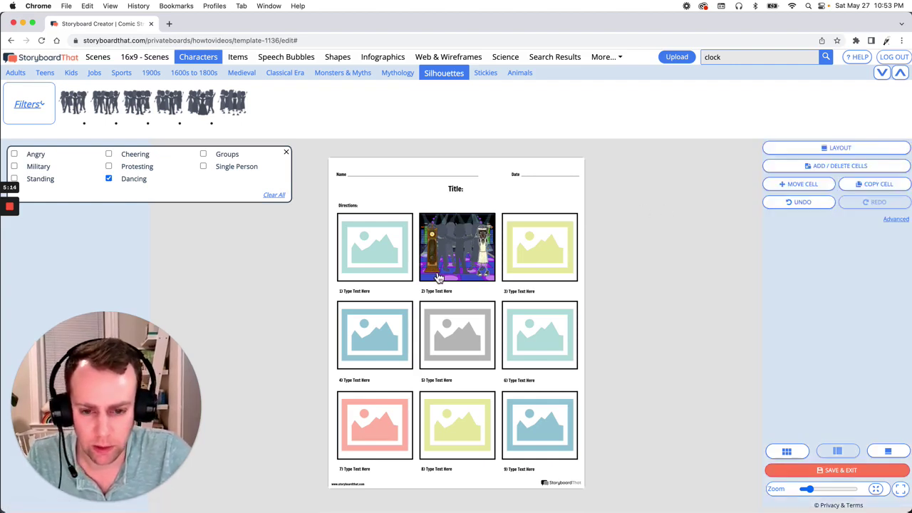
left_click(464, 250)
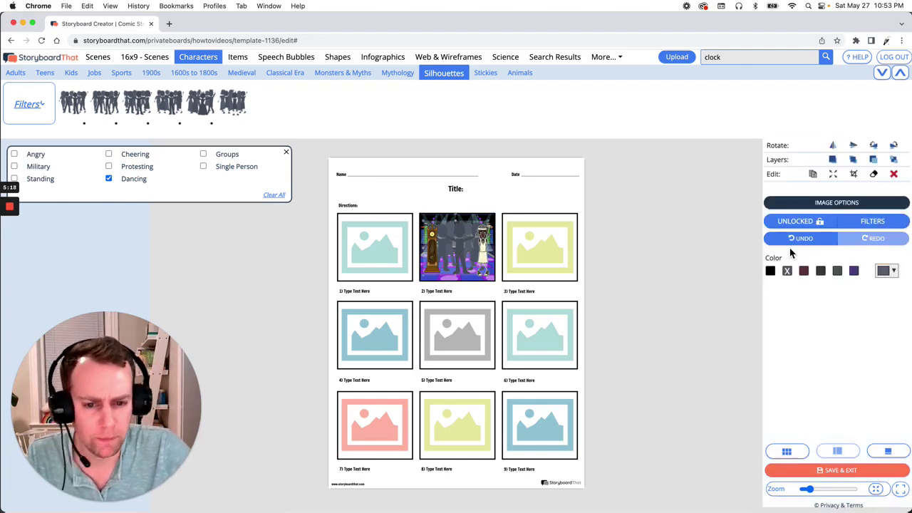
left_click(852, 272)
left_click(676, 260)
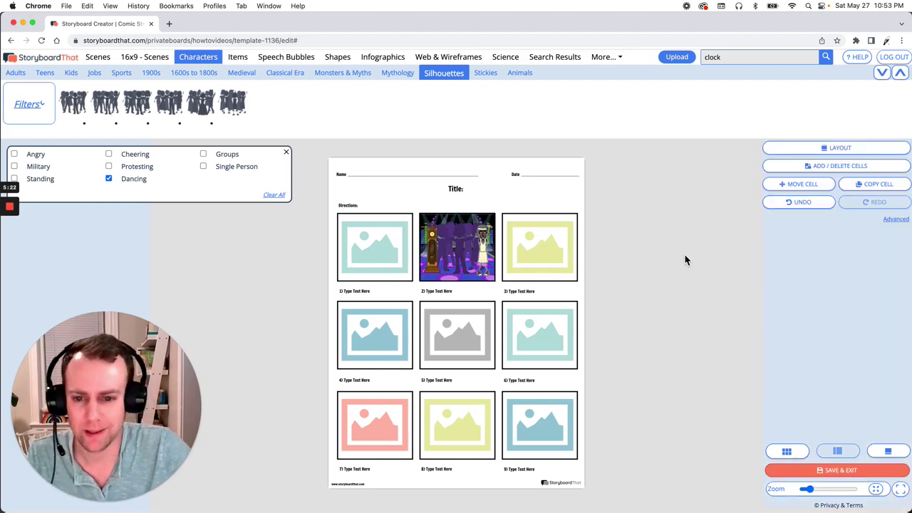
Close the Filters panel and replace the 'Title:' placeholder with 'Accidental Time Travel'
left_click(287, 154)
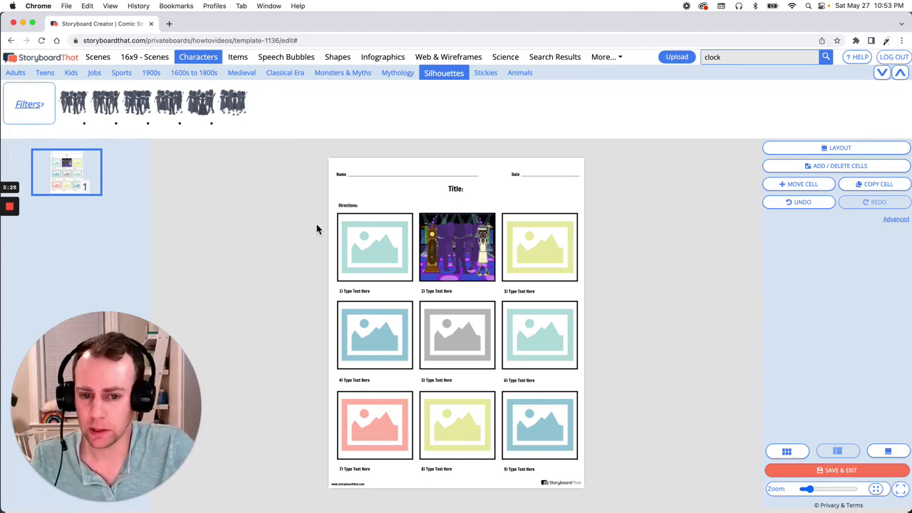
left_click(455, 194)
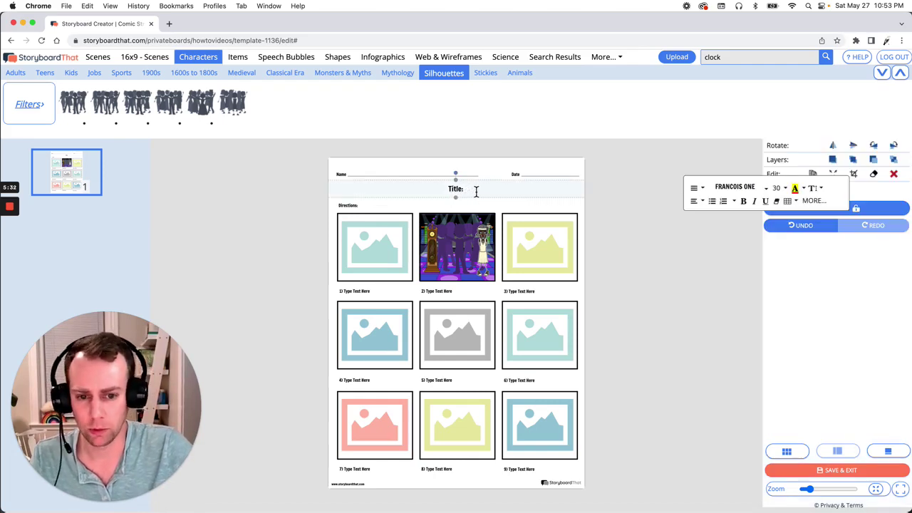
left_click_drag(475, 191, 424, 191)
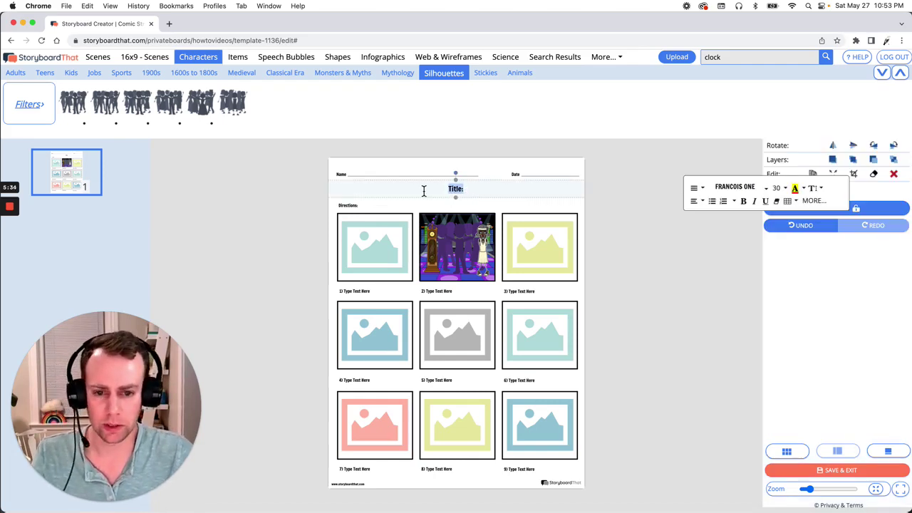
type("Acc")
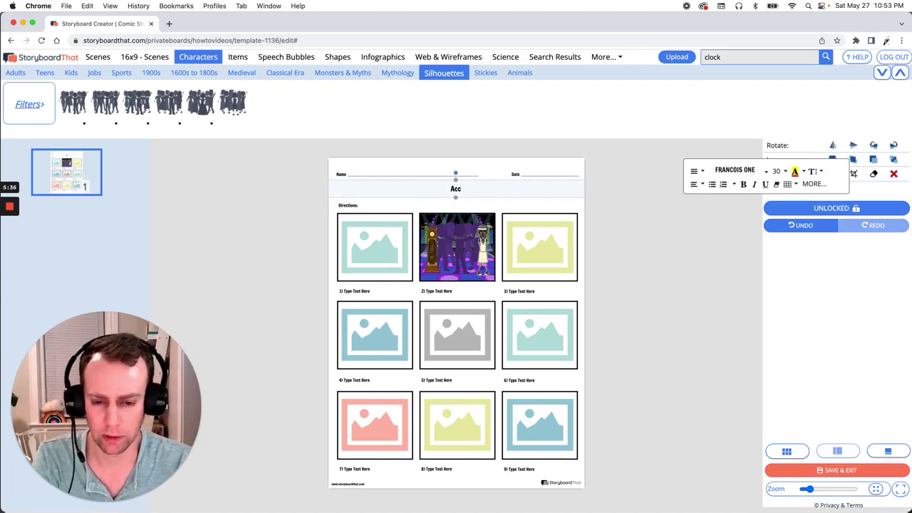
type("ide")
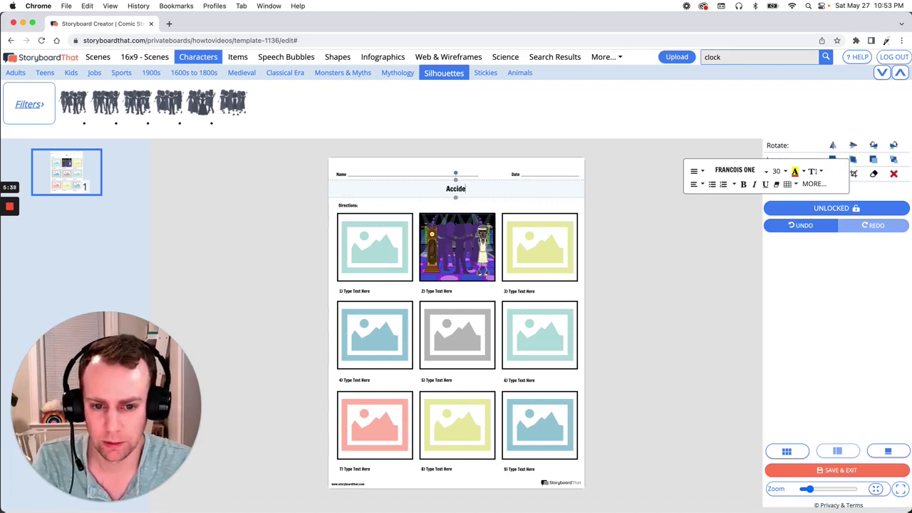
type("ntal Time trave")
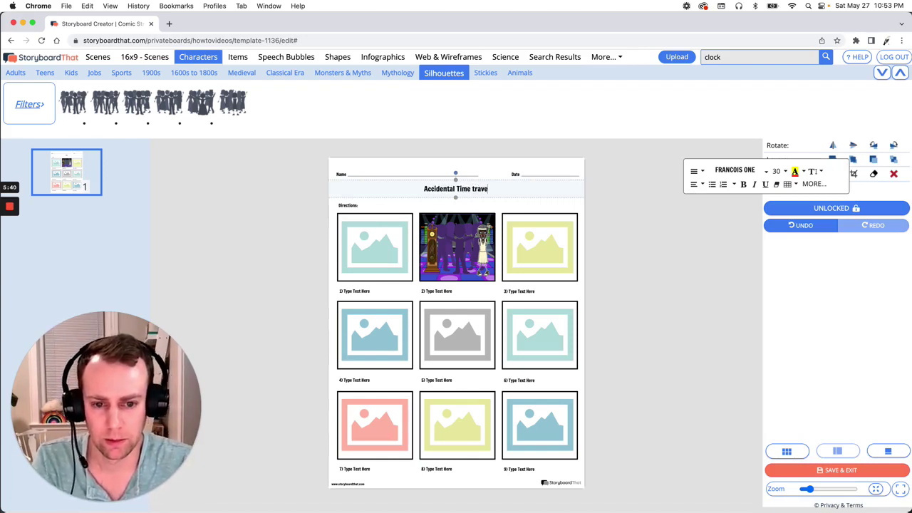
key("BackSpace")
key("BackSpace")
key("BackSpace")
key("BackSpace")
key("BackSpace")
type("Travel")
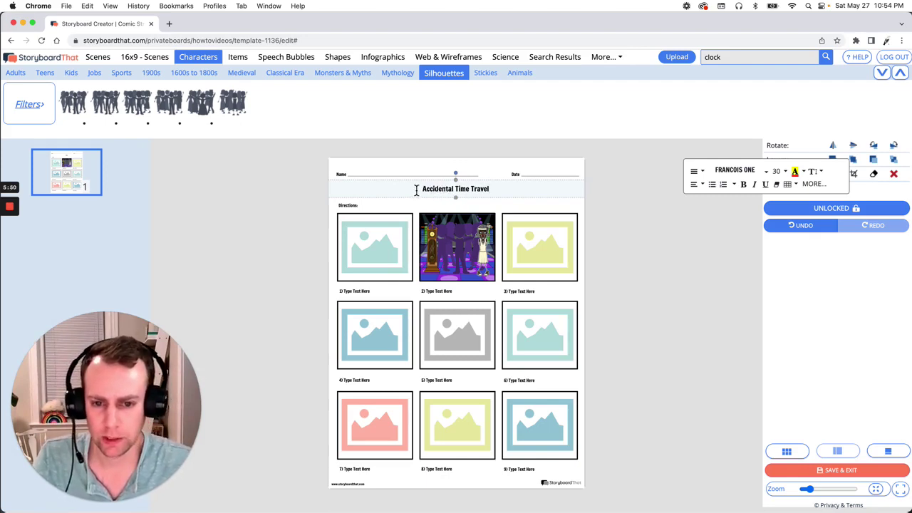
Format the 'Accidental Time Travel' title in Glass Antiqua at font size 90
left_click_drag(422, 190, 501, 190)
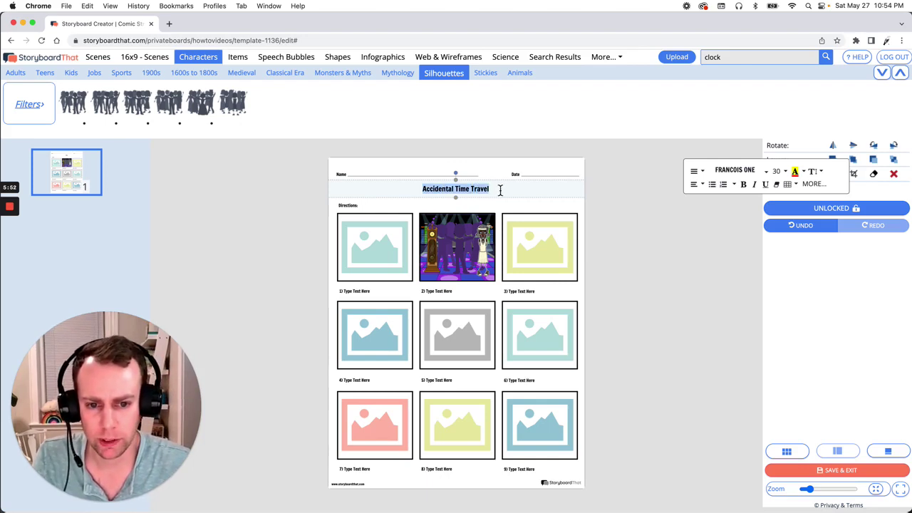
left_click(758, 175)
scroll(764, 214, "down", 5)
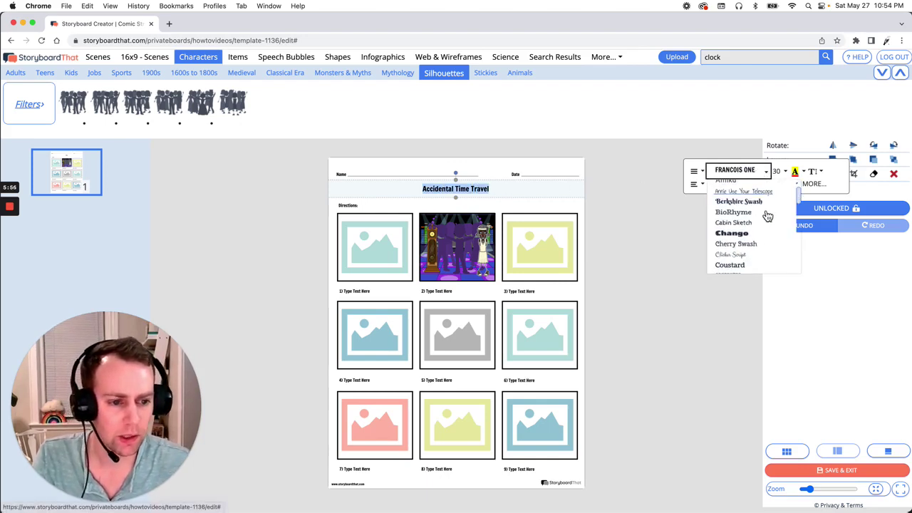
scroll(767, 216, "down", 4)
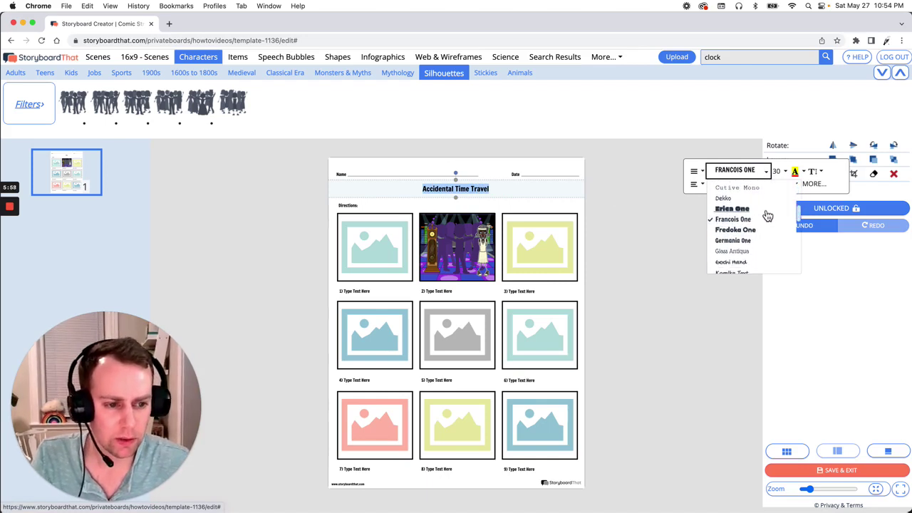
scroll(768, 216, "down", 1)
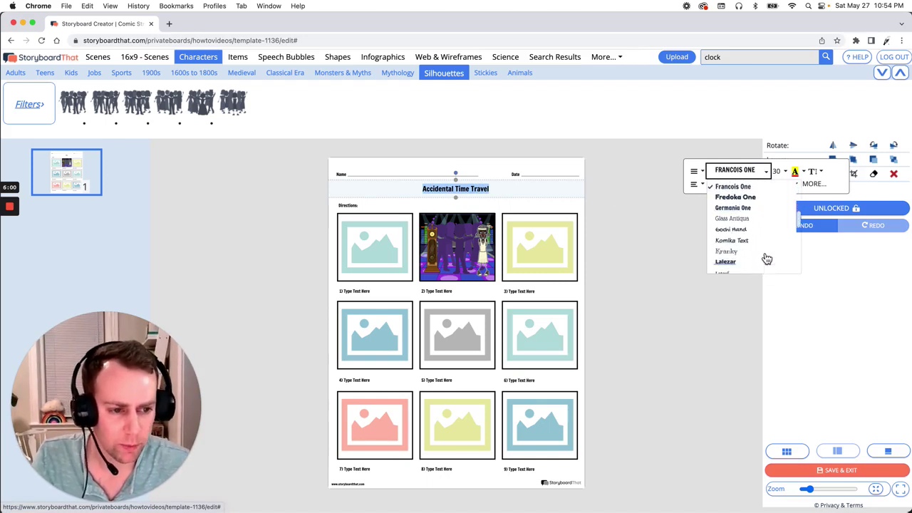
left_click(745, 220)
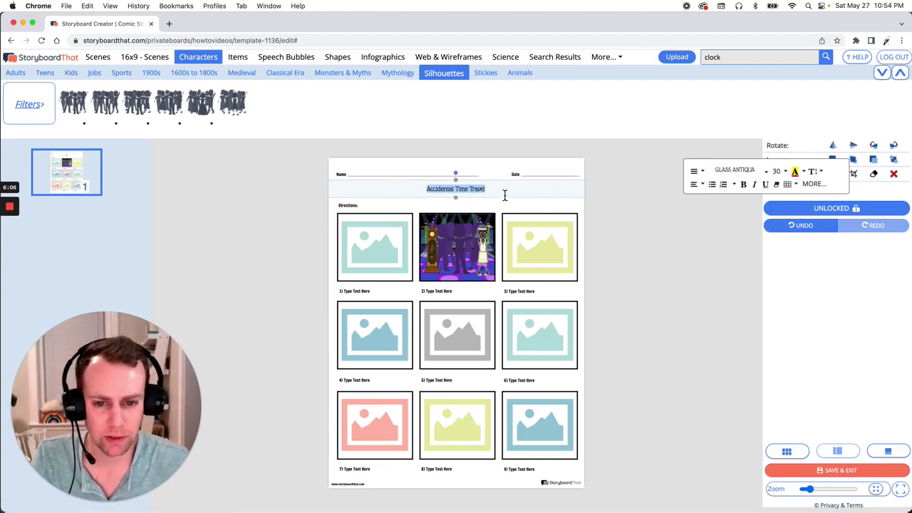
left_click(785, 172)
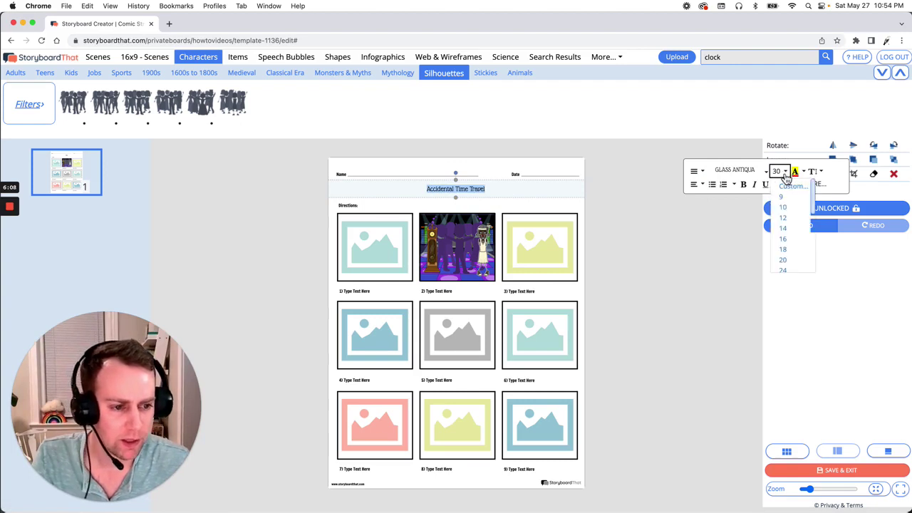
scroll(794, 233, "down", 5)
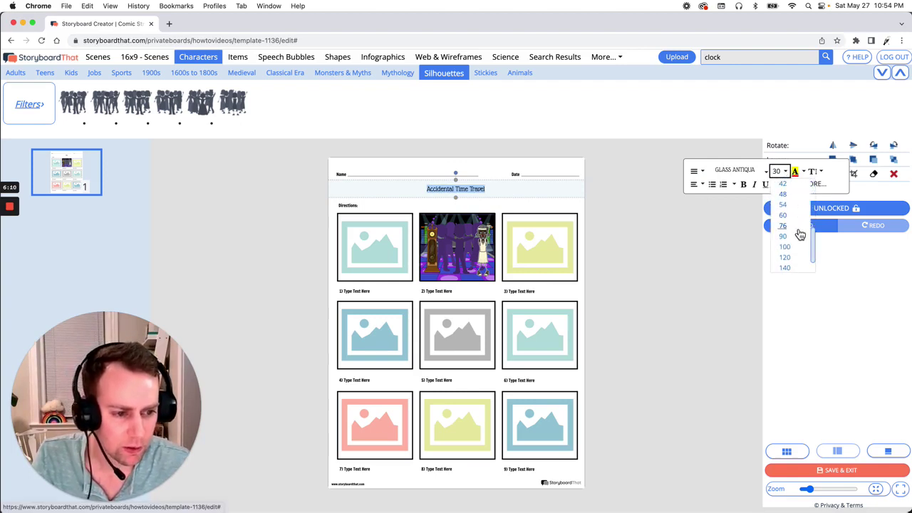
left_click(798, 236)
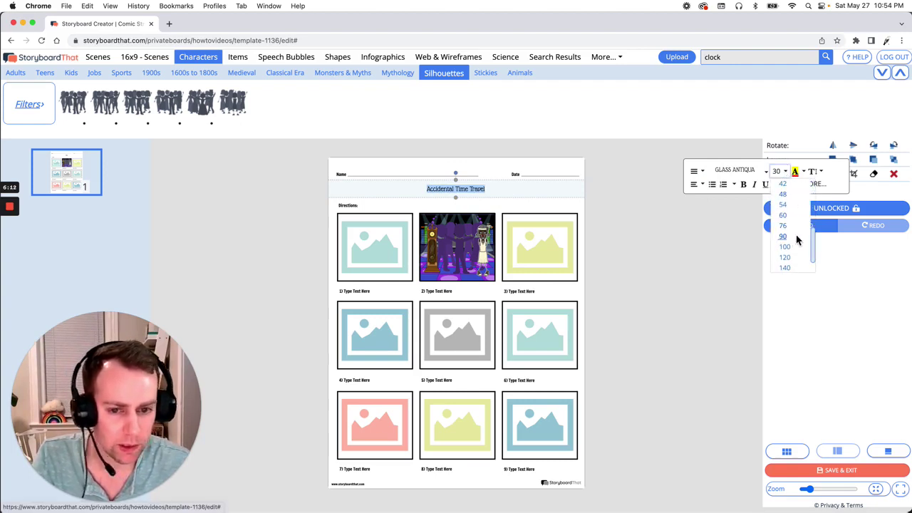
left_click(634, 237)
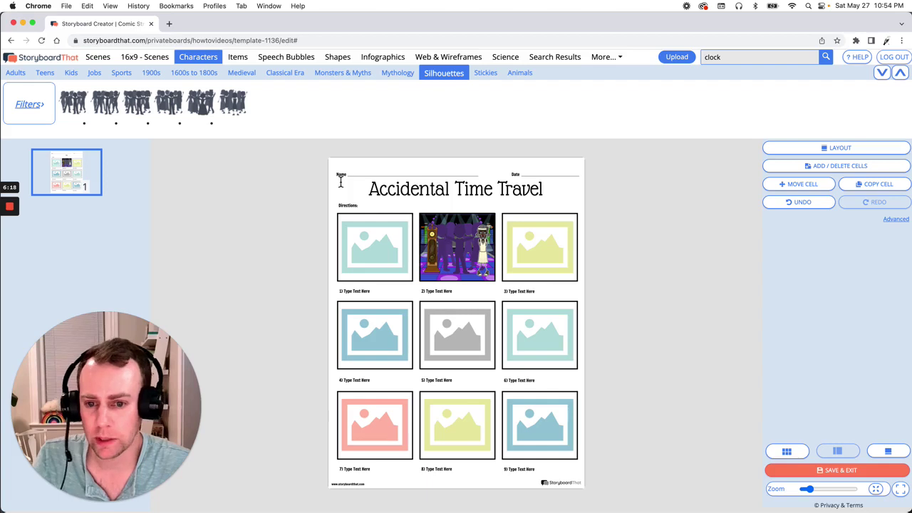
Nudge the Name/Date line and the title slightly higher on the worksheet
left_click_drag(341, 179, 342, 171)
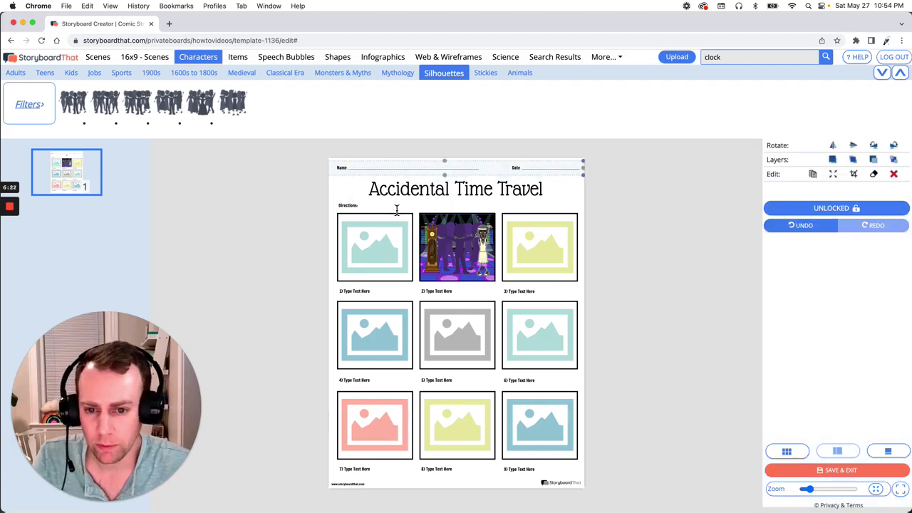
left_click(612, 221)
left_click_drag(491, 191, 491, 189)
left_click(633, 225)
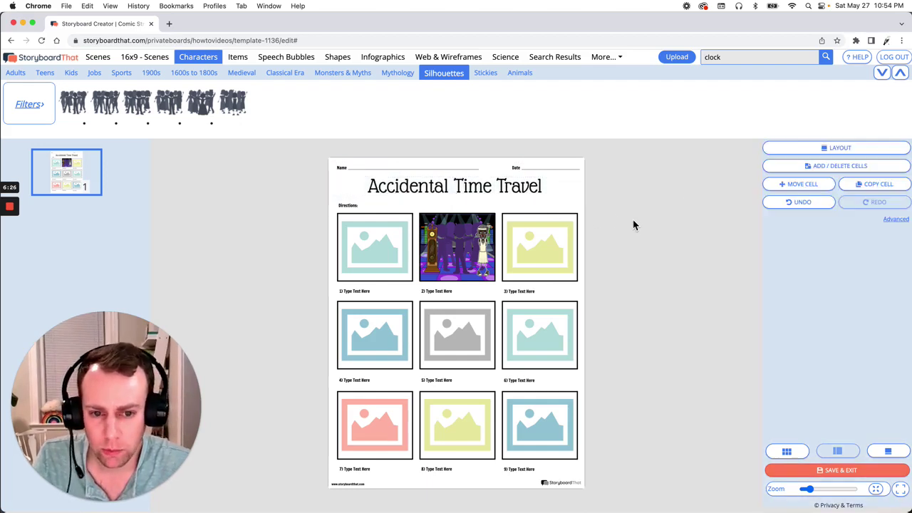